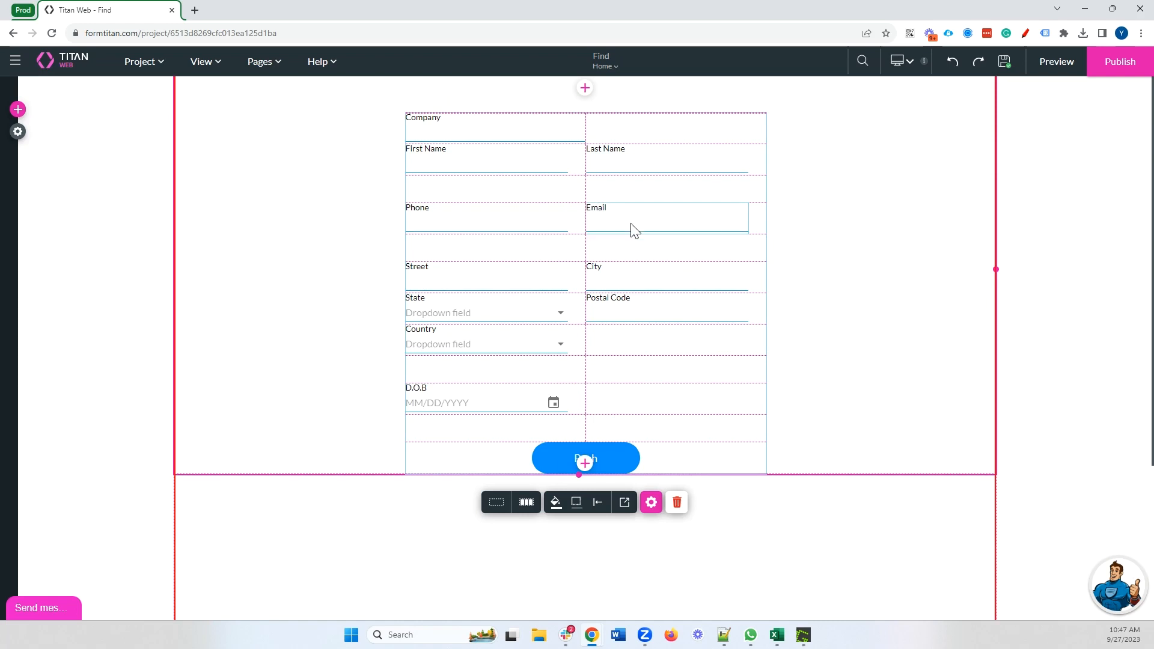
pyautogui.click(466, 128)
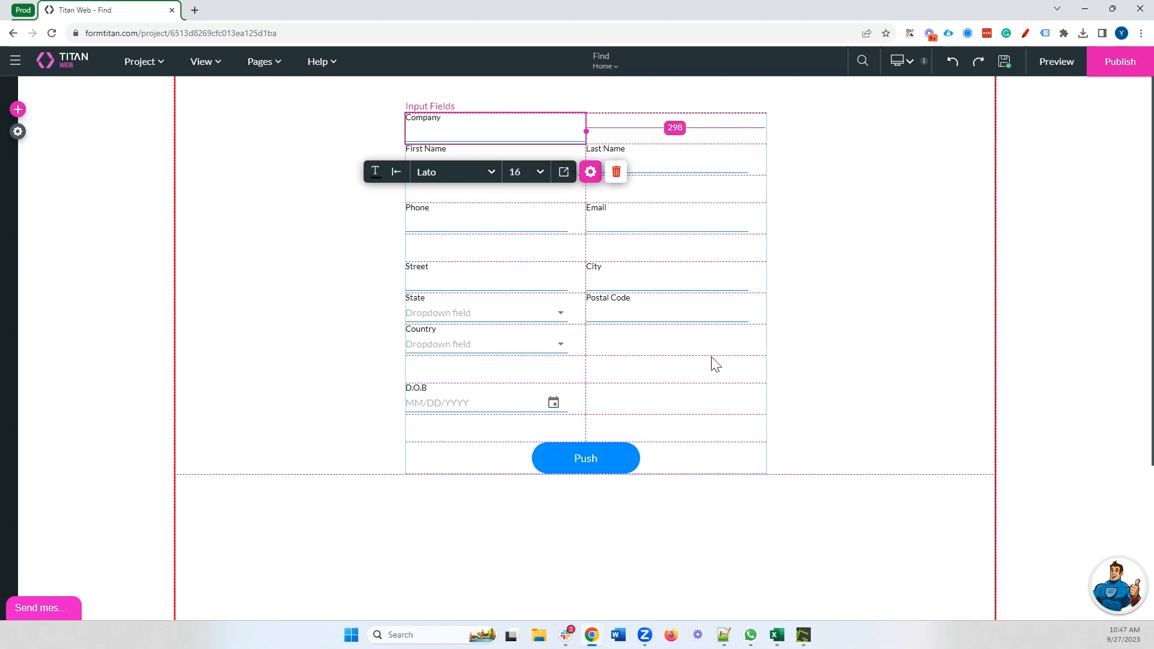
pyautogui.click(899, 358)
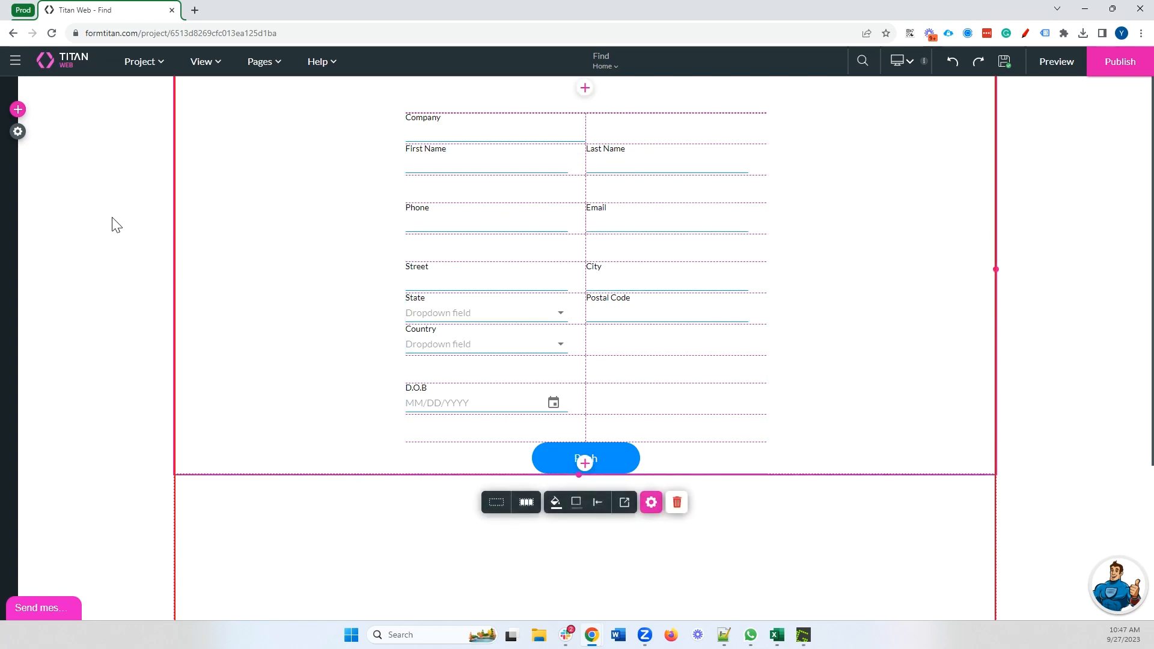
pyautogui.click(475, 131)
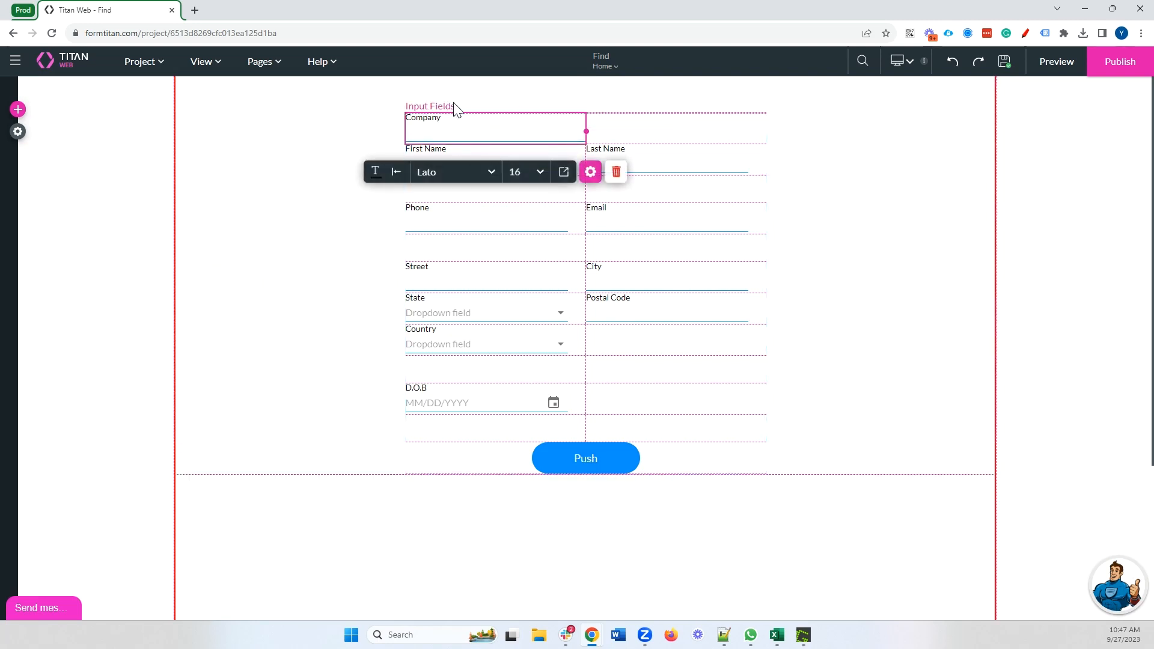
pyautogui.click(454, 252)
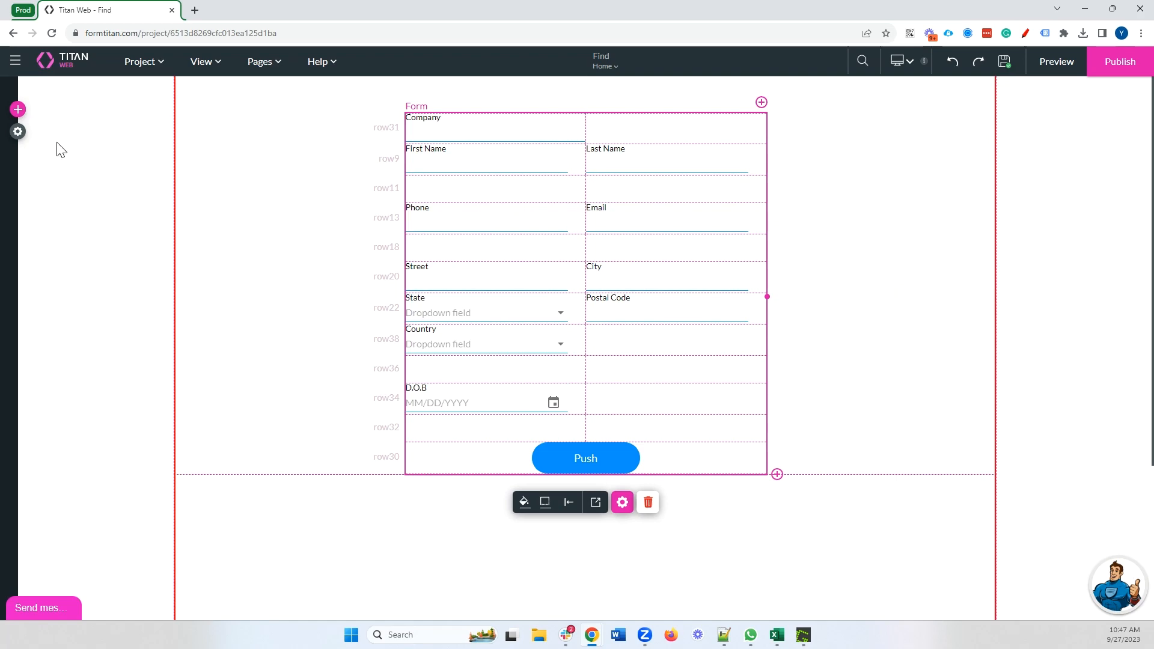
# Step: Create a new Salesforce push integration for the Account object from the project settings
pyautogui.click(17, 130)
pyautogui.click(66, 251)
pyautogui.click(314, 293)
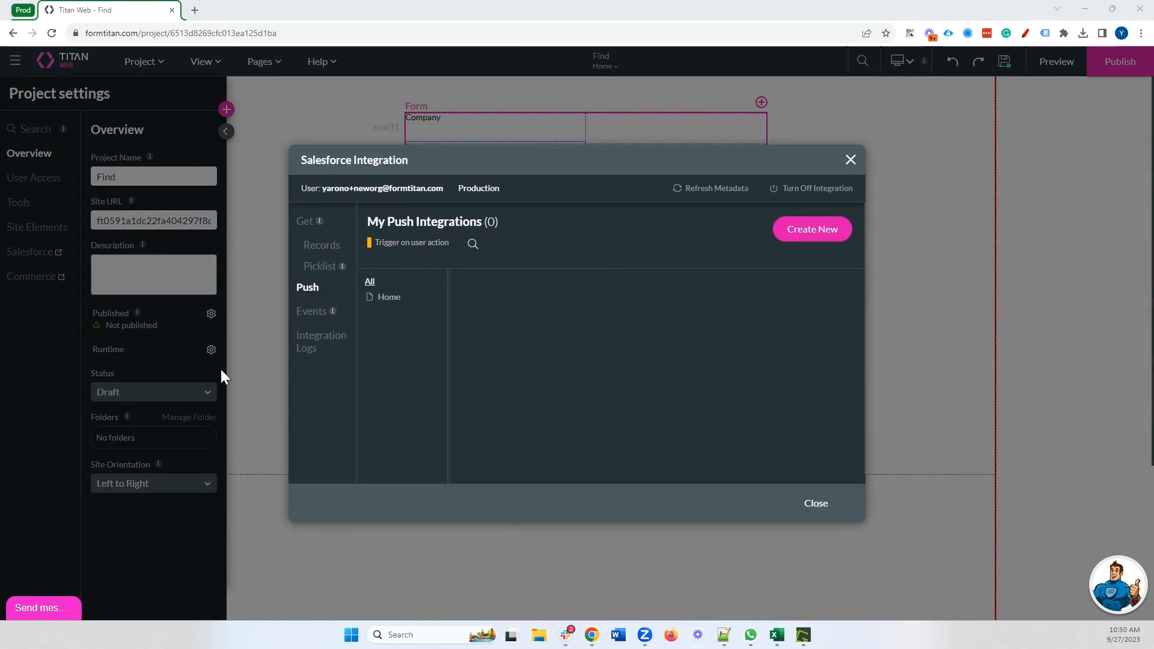
pyautogui.click(799, 241)
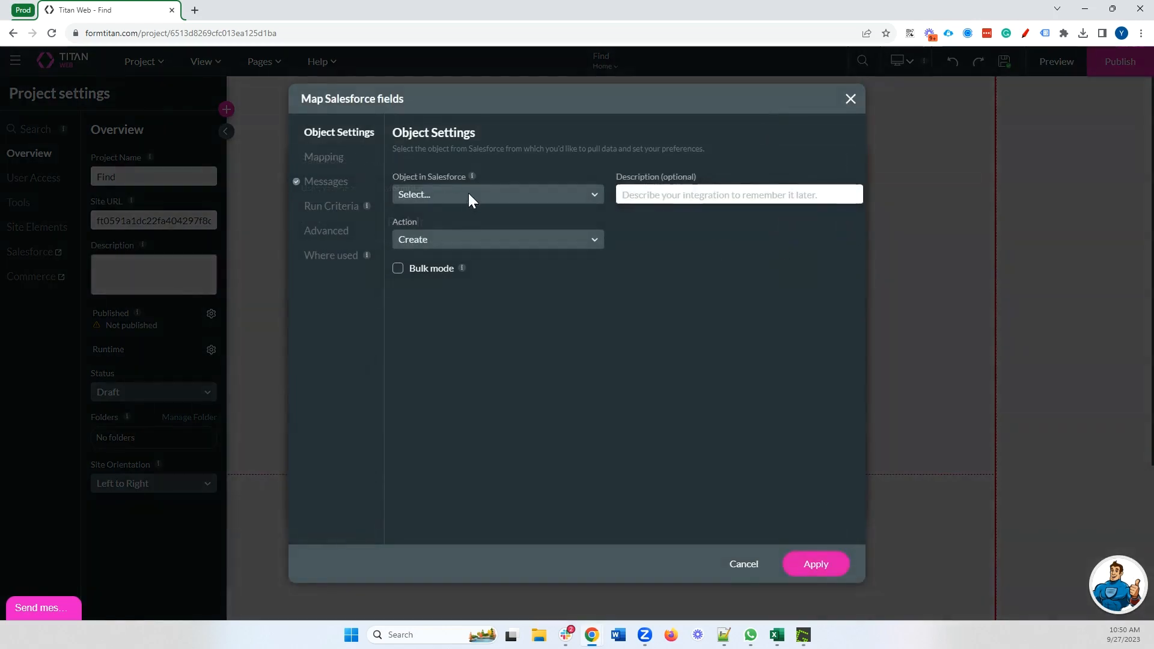
pyautogui.click(469, 195)
pyautogui.write('accoun')
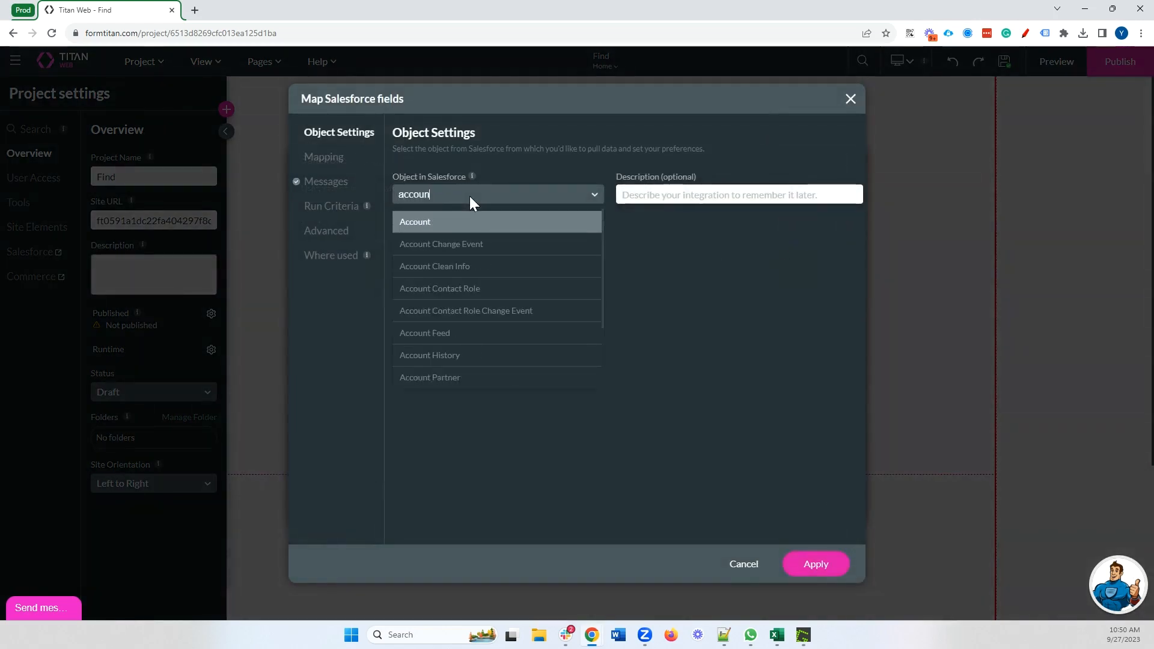
pyautogui.click(487, 226)
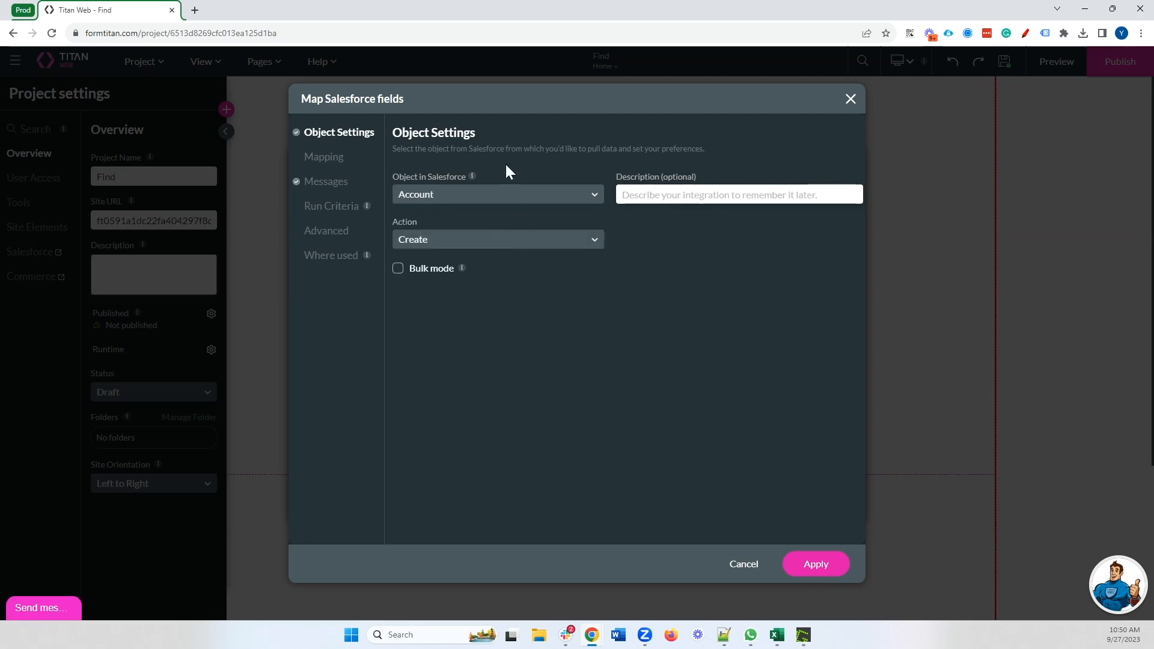
# Step: Set the integration's action to Find and describe it as "Find account based on Company"
pyautogui.click(467, 236)
pyautogui.click(451, 291)
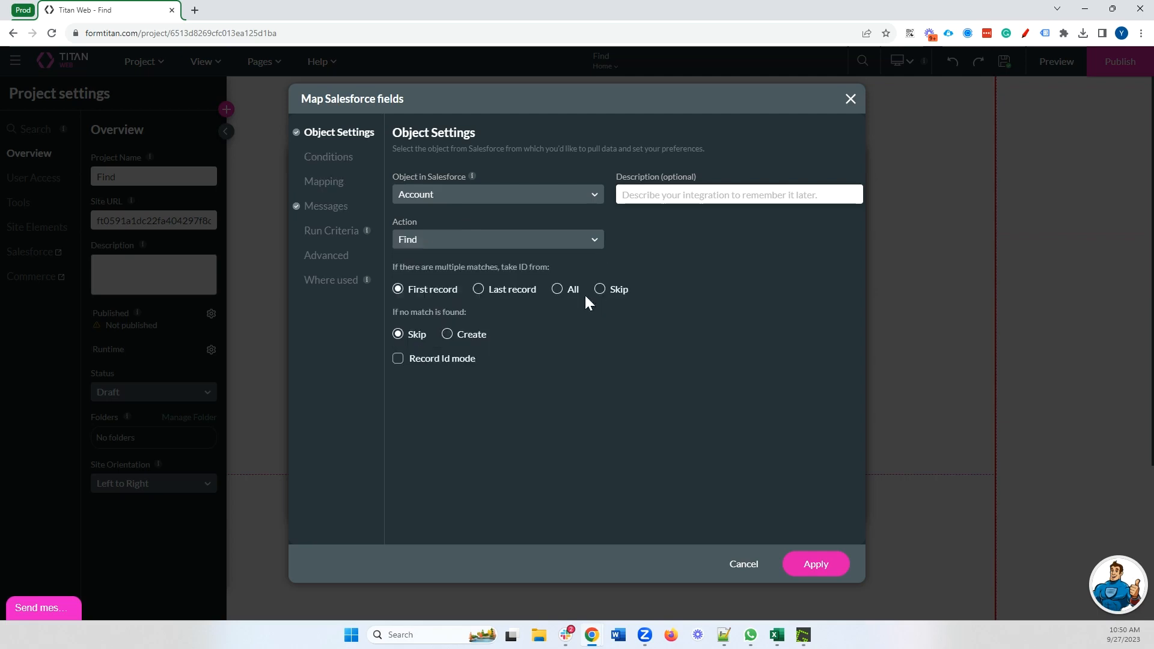
pyautogui.click(696, 197)
pyautogui.write('Find ')
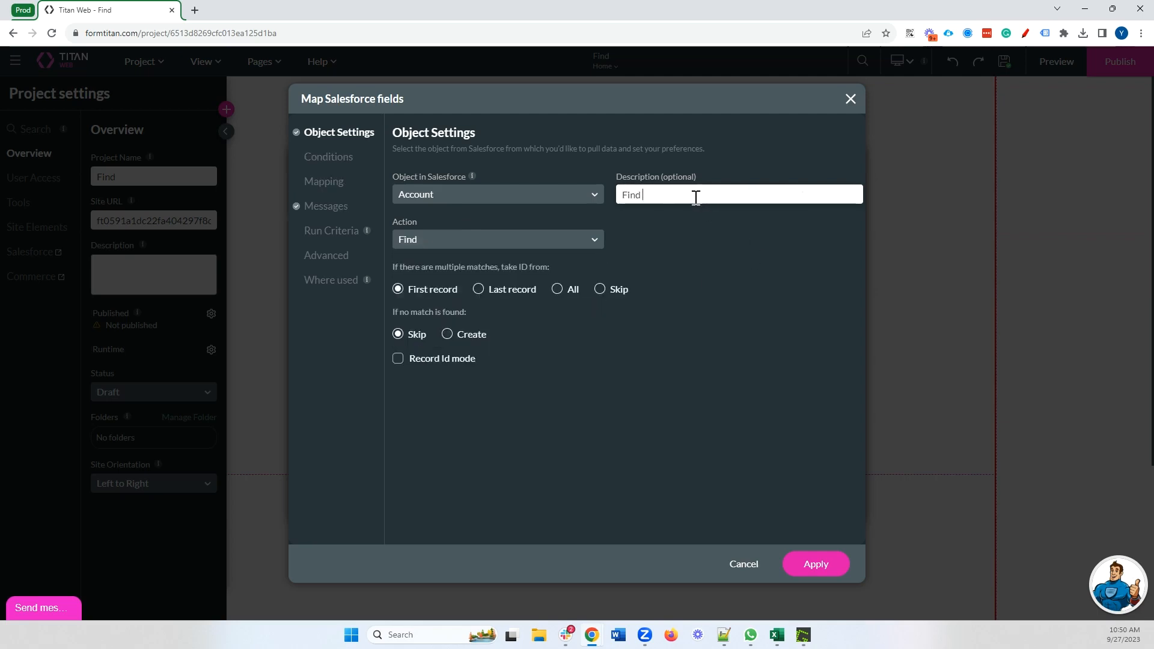
pyautogui.write('account based on Company')
pyautogui.moveTo(392, 320); pyautogui.dragTo(468, 314)
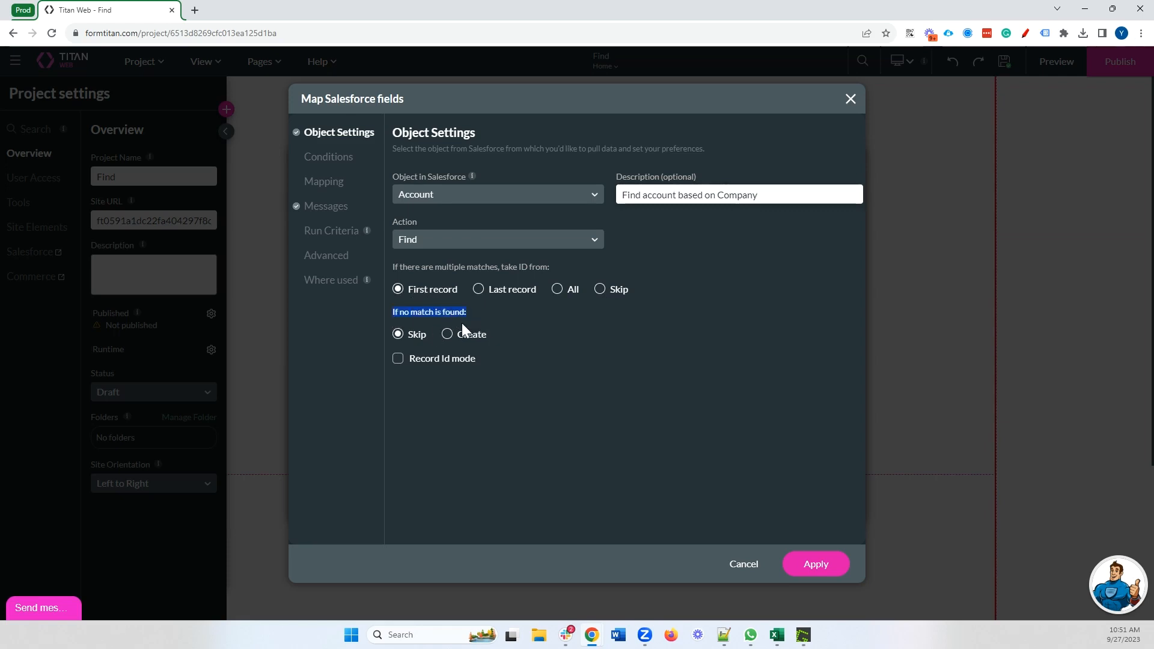
pyautogui.click(605, 348)
# Step: Add a condition that Account Name equals the Company form field
pyautogui.click(353, 160)
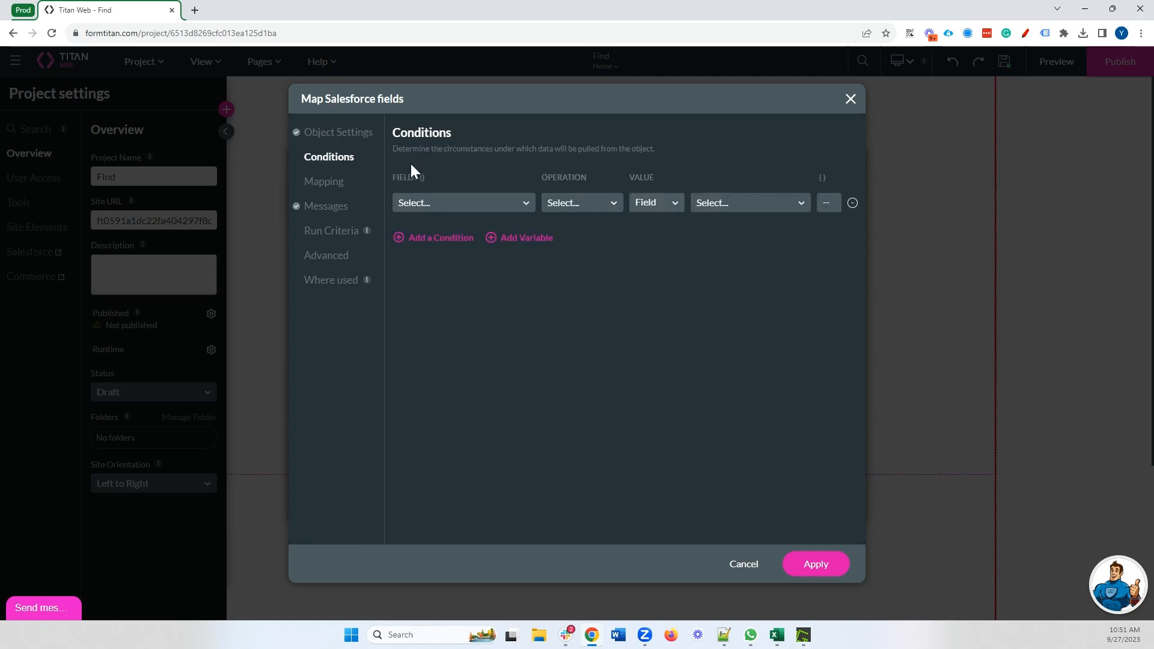
pyautogui.click(443, 207)
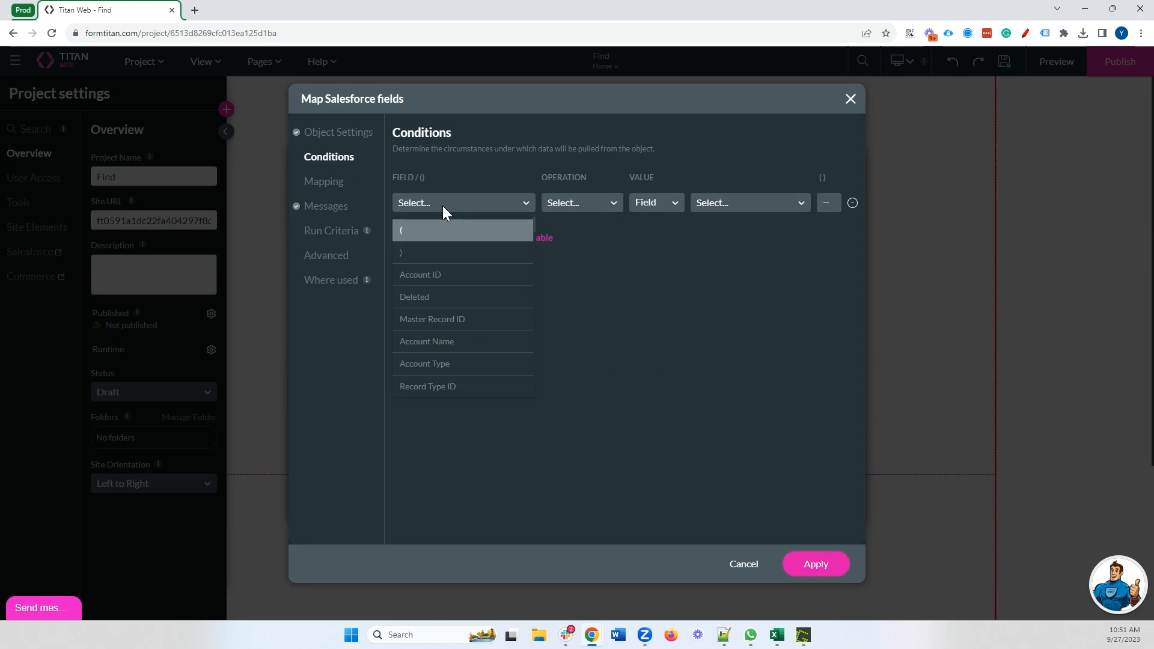
pyautogui.write('acc')
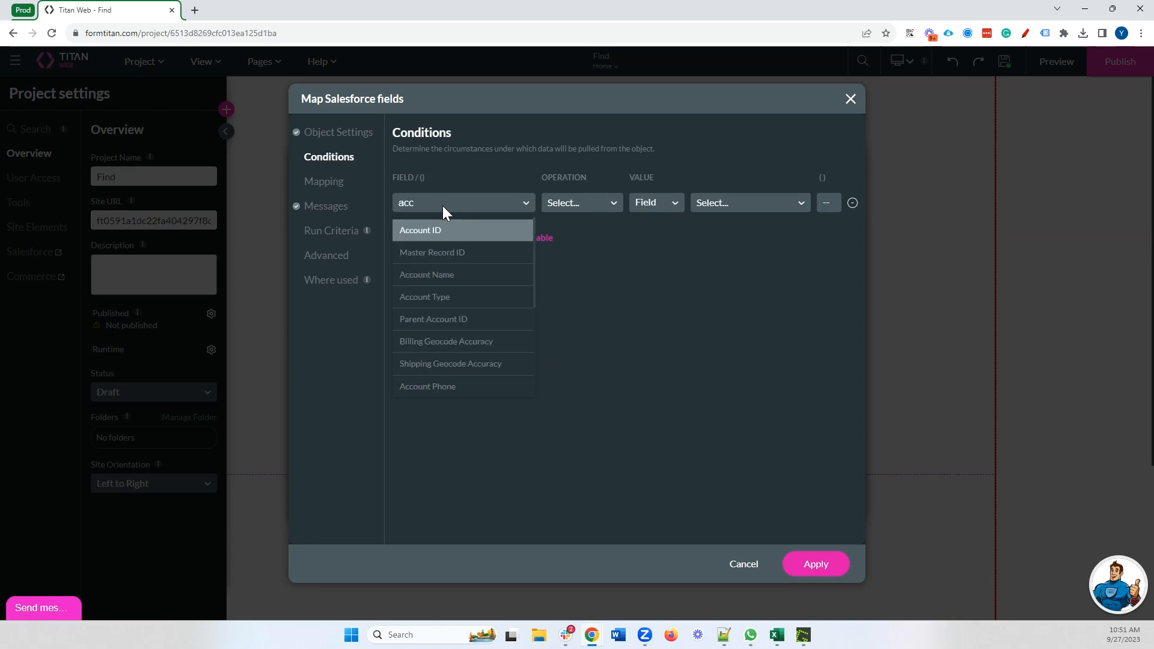
pyautogui.click(443, 274)
pyautogui.click(544, 201)
pyautogui.click(570, 257)
pyautogui.click(719, 203)
pyautogui.write('comp')
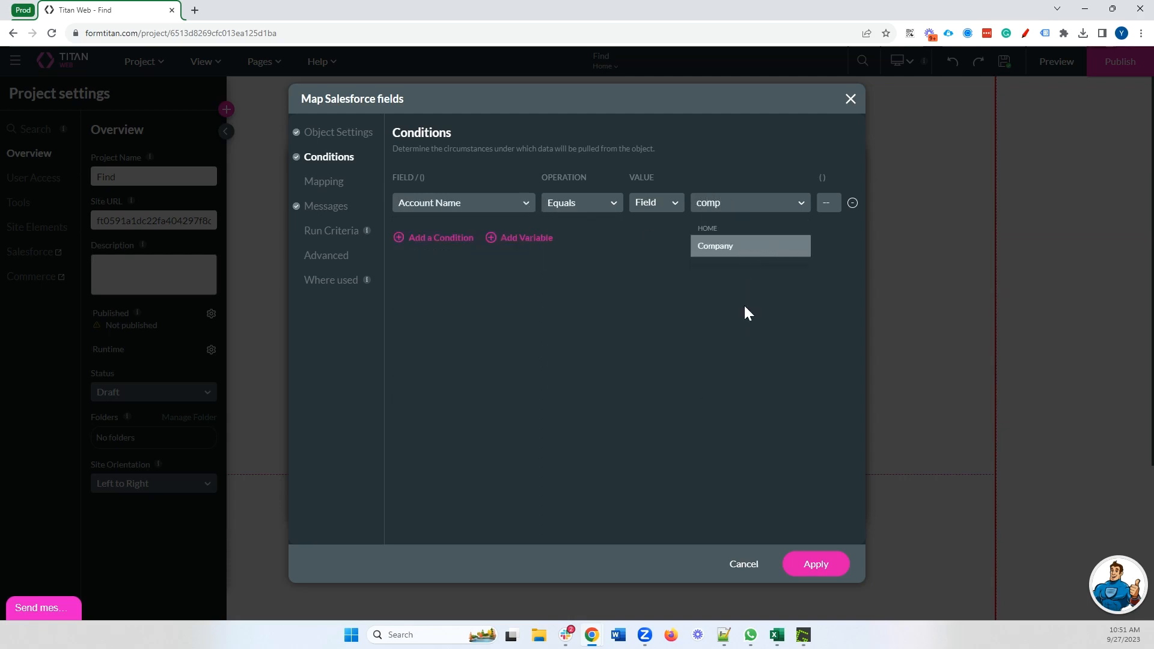
pyautogui.click(745, 252)
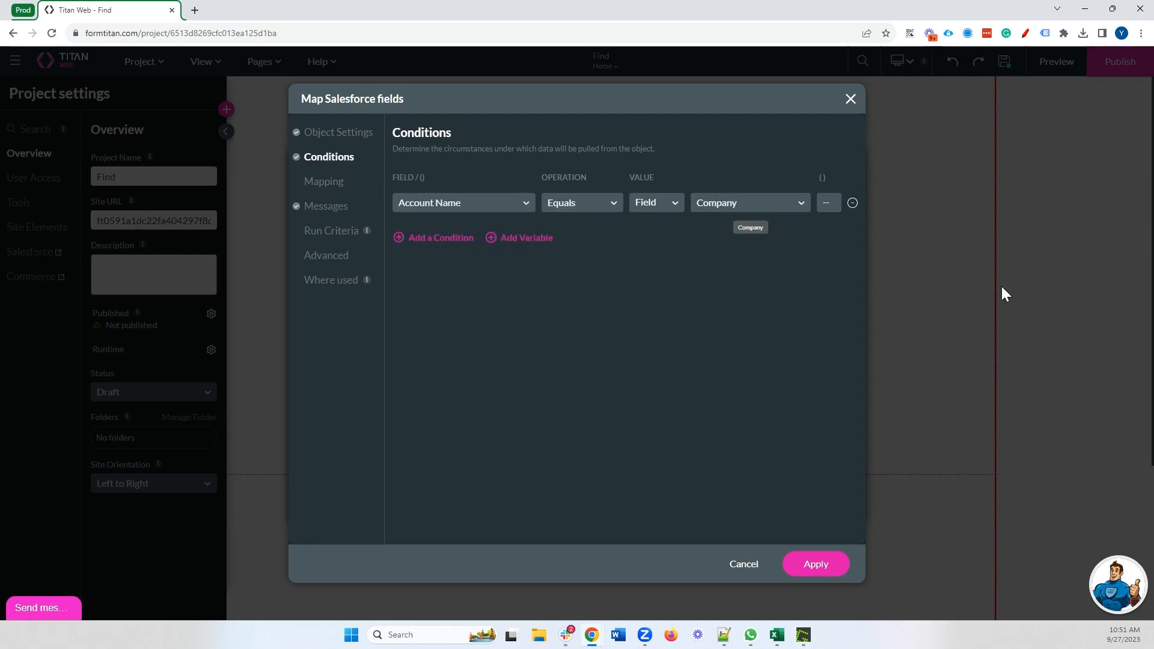
pyautogui.click(409, 238)
pyautogui.click(423, 273)
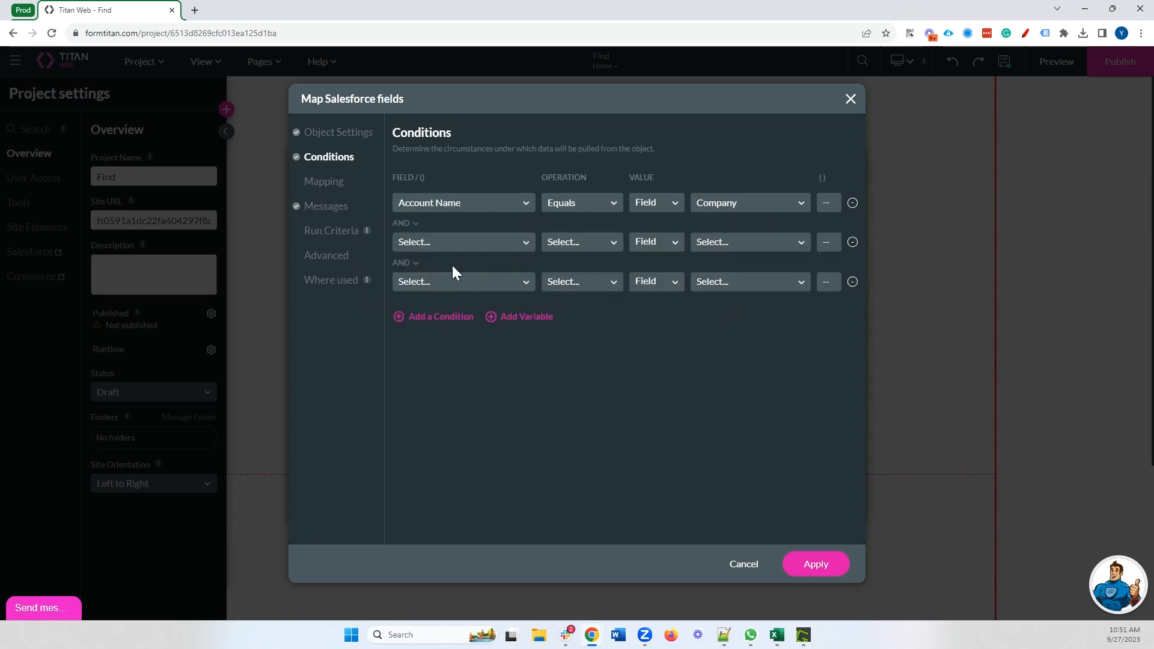
pyautogui.click(412, 262)
pyautogui.click(407, 261)
pyautogui.click(828, 241)
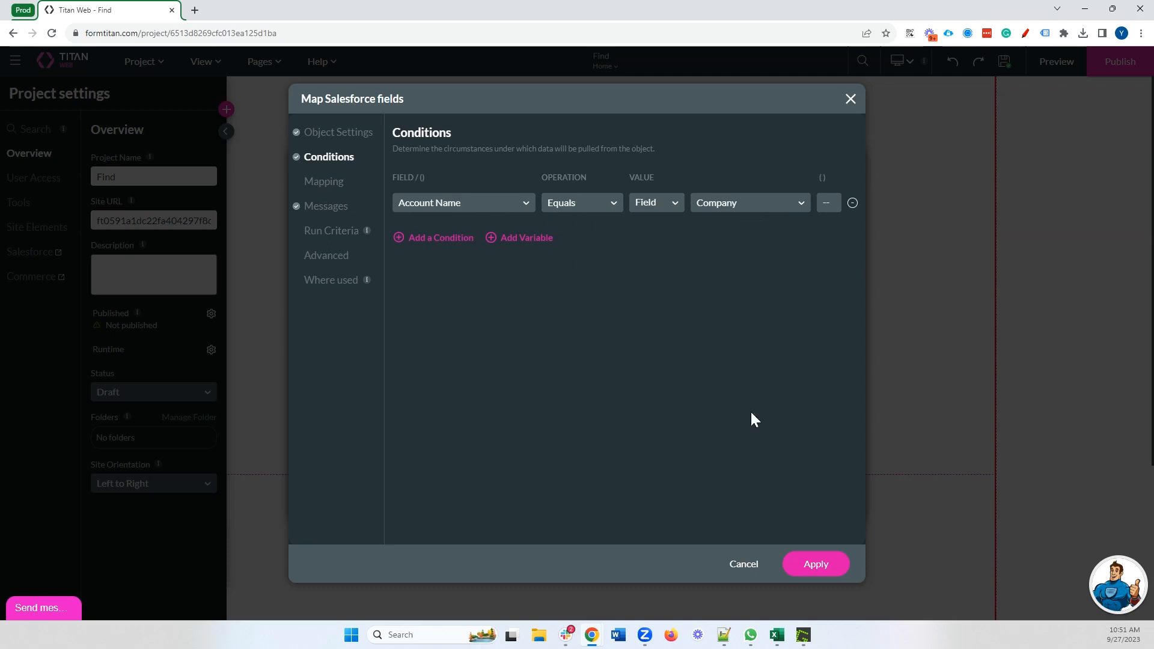
# Step: Apply the Account integration and add a child integration to it for the Contact object
pyautogui.click(802, 567)
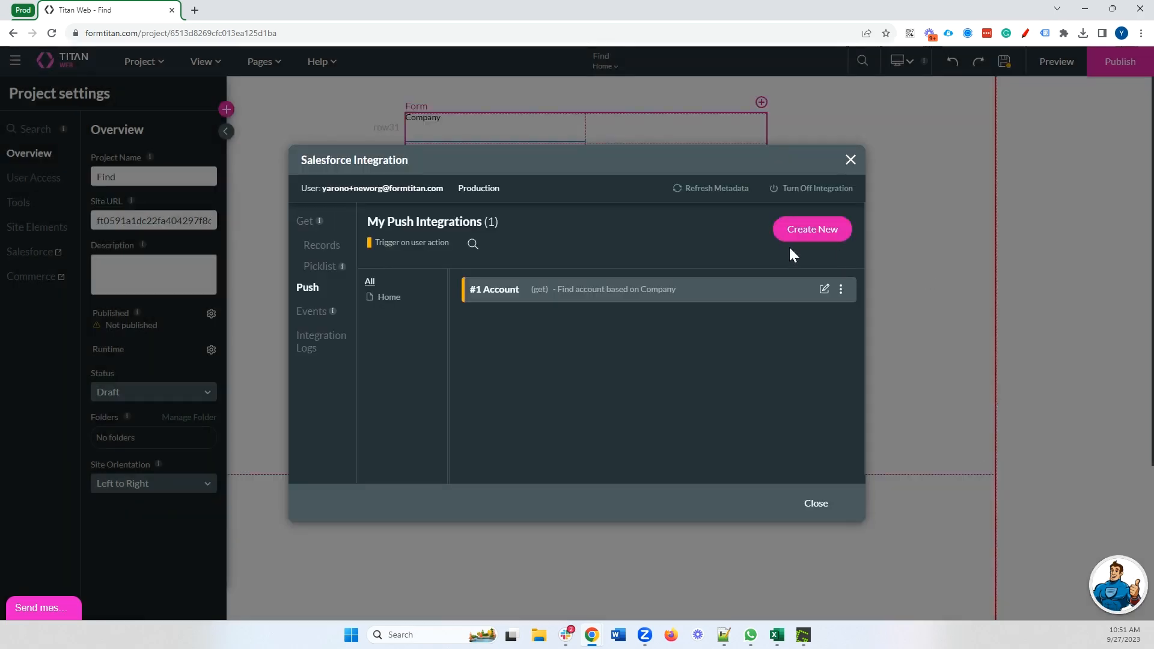
pyautogui.click(842, 291)
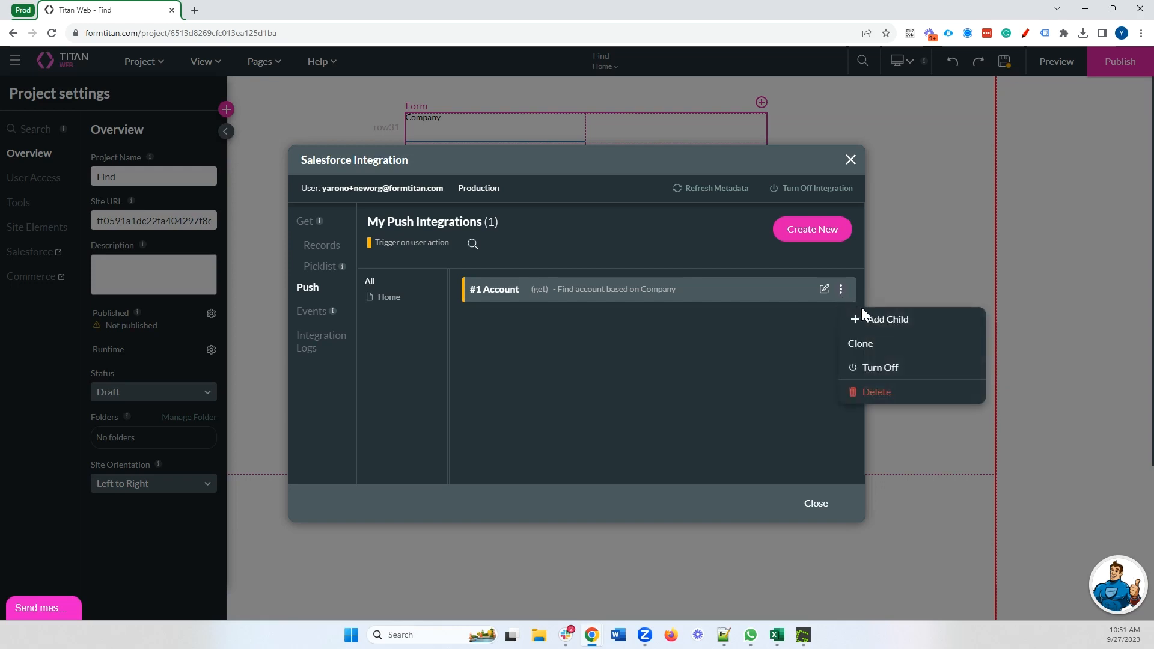
pyautogui.click(897, 330)
pyautogui.click(552, 200)
pyautogui.write('contac')
pyautogui.click(552, 286)
# Step: Describe the child integration as "Create contact associated with account"
pyautogui.click(661, 197)
pyautogui.write('Creat')
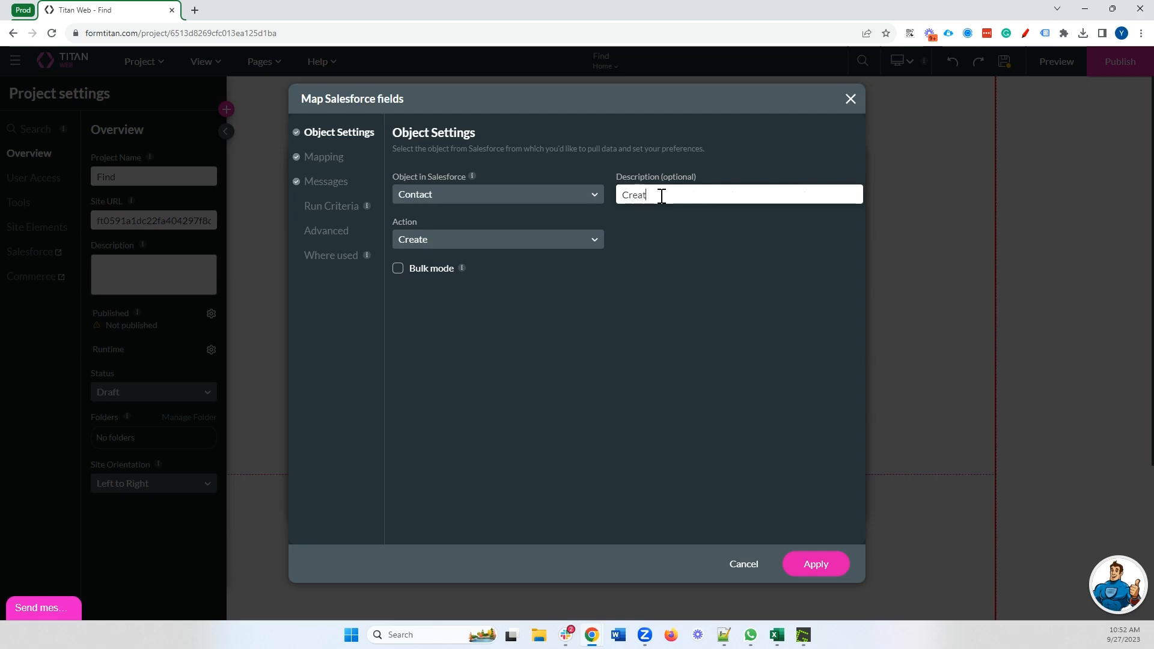
pyautogui.write('e contact associated with account')
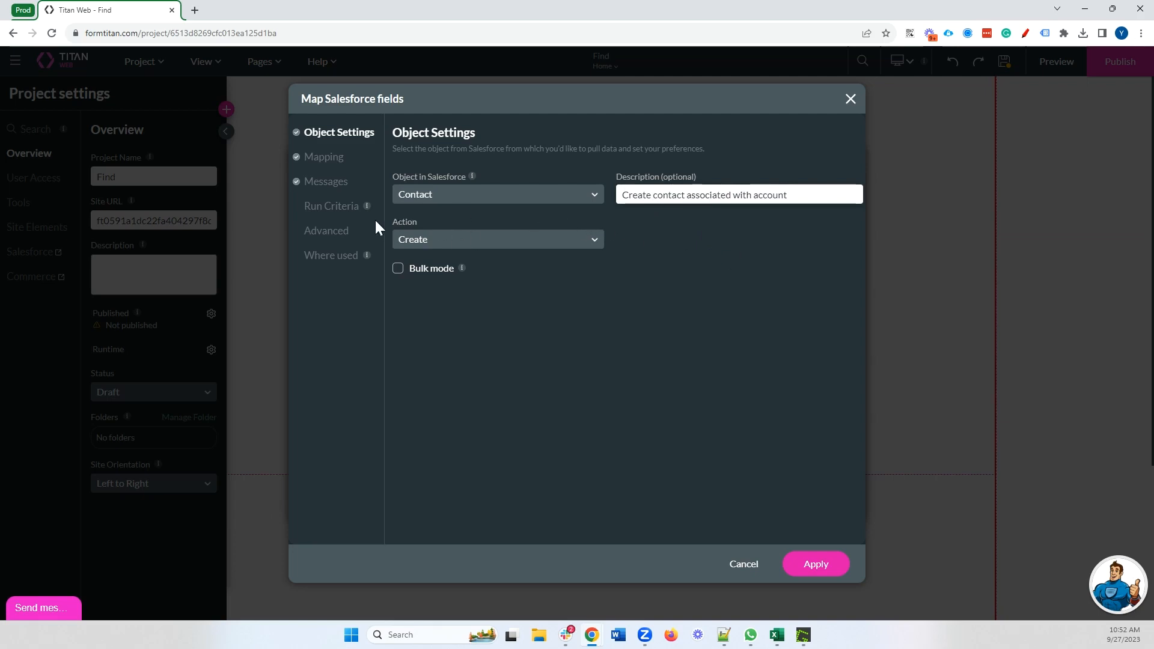
# Step: Map the Contact's Last Name and First Name to the form elements of the same names
pyautogui.click(339, 162)
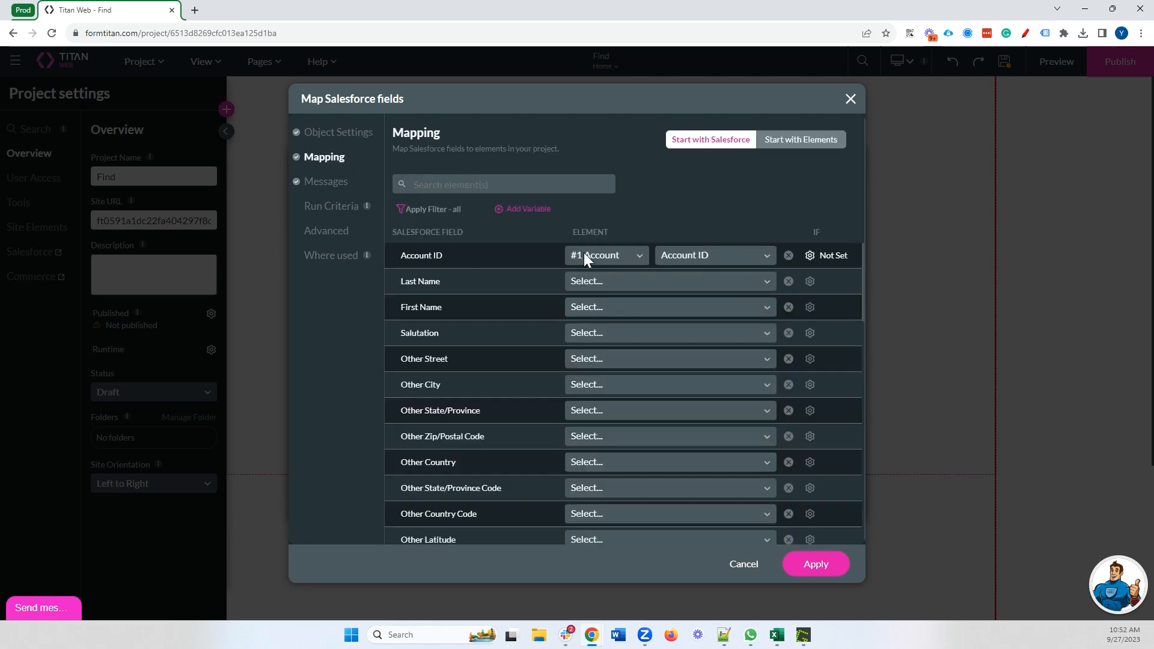
pyautogui.moveTo(400, 258); pyautogui.dragTo(445, 256)
pyautogui.click(632, 281)
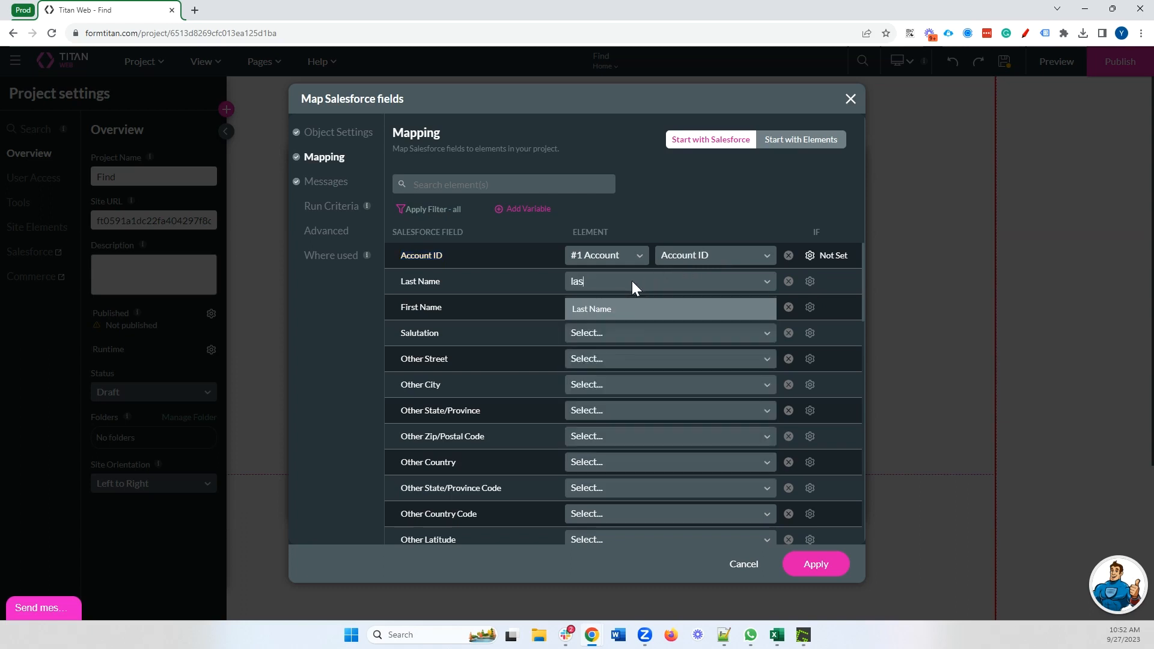
pyautogui.press('Return')
pyautogui.click(628, 306)
pyautogui.write('firt')
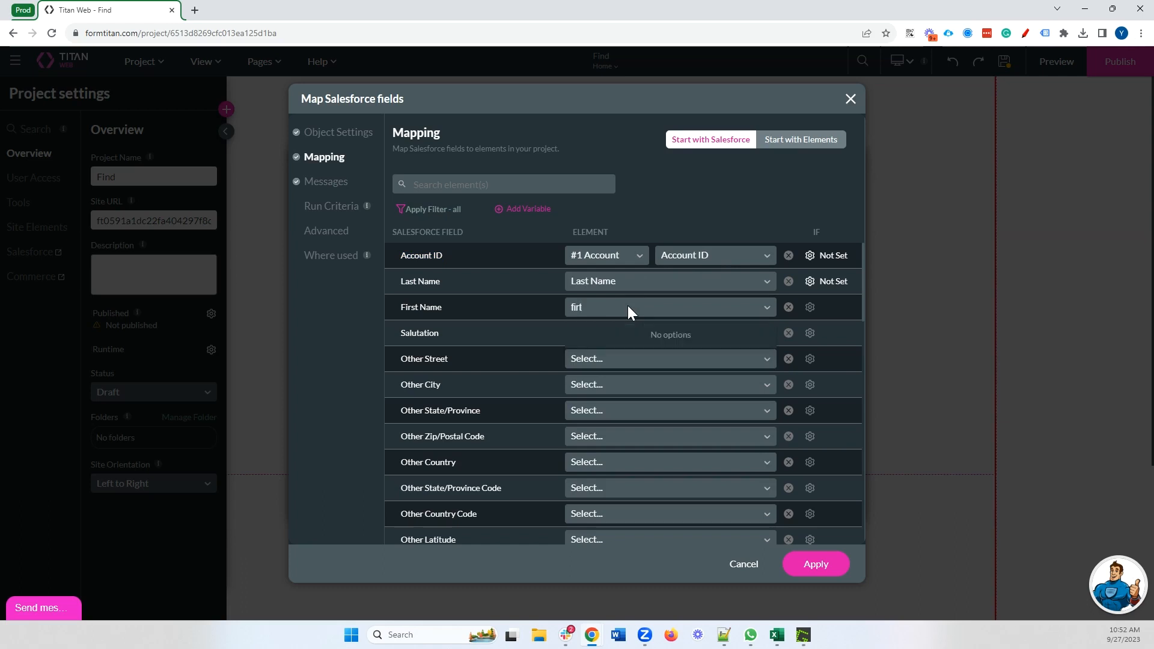
pyautogui.press('BackSpace')
pyautogui.click(639, 327)
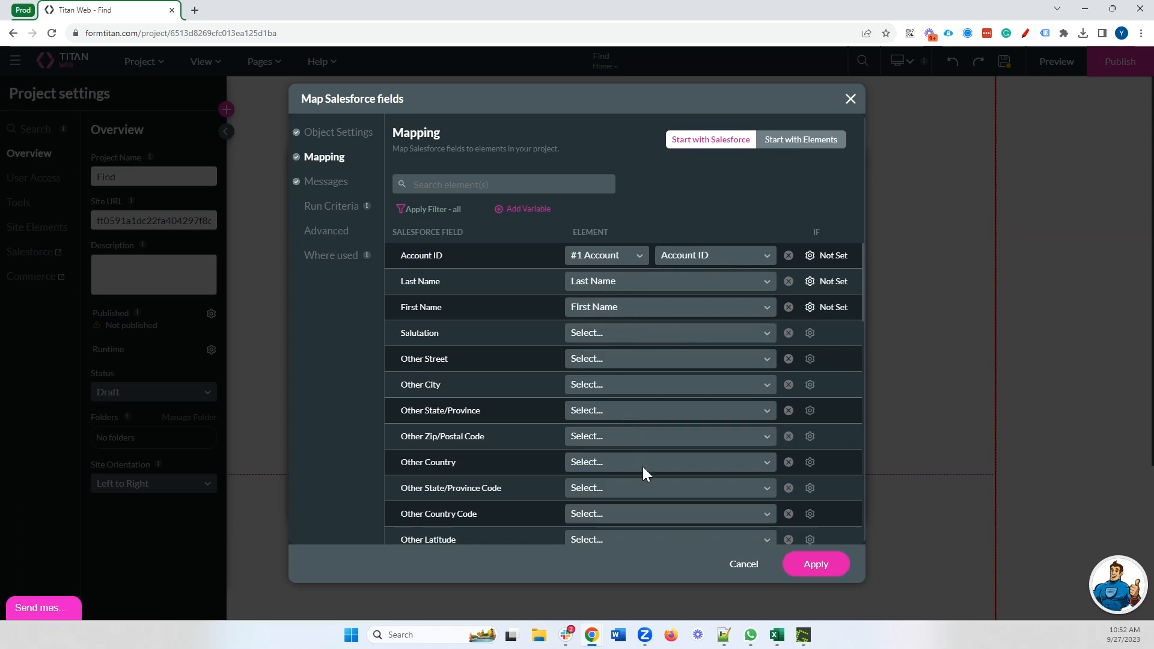
pyautogui.click(603, 334)
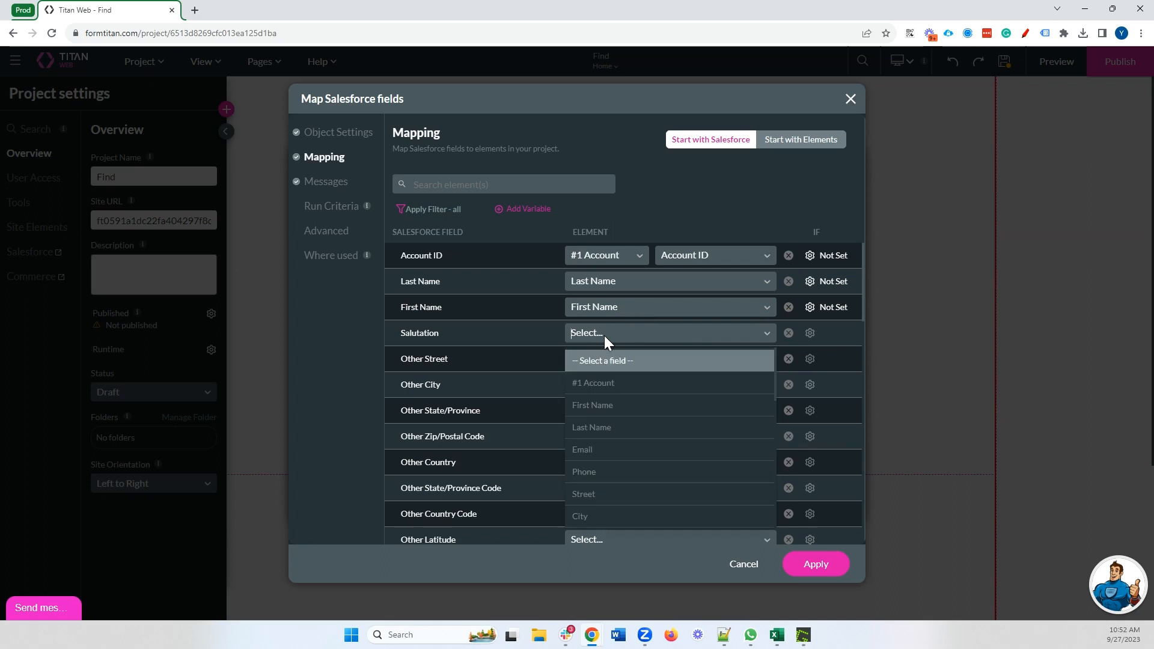
pyautogui.click(598, 385)
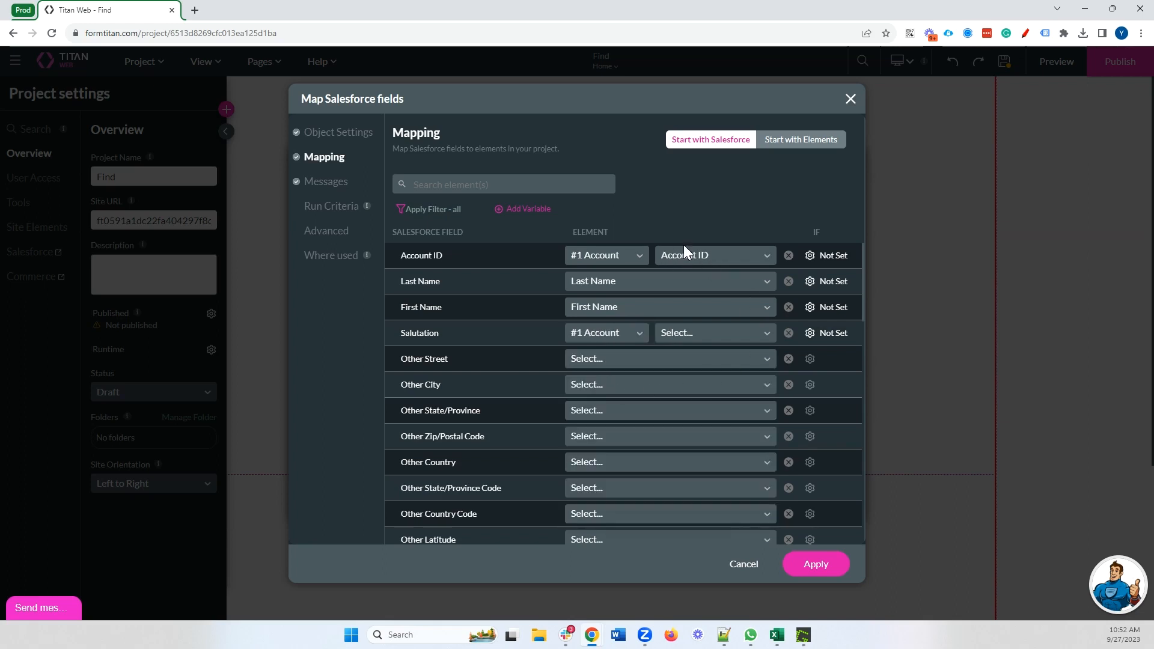
pyautogui.click(709, 341)
pyautogui.scroll(-4, 725, 388)
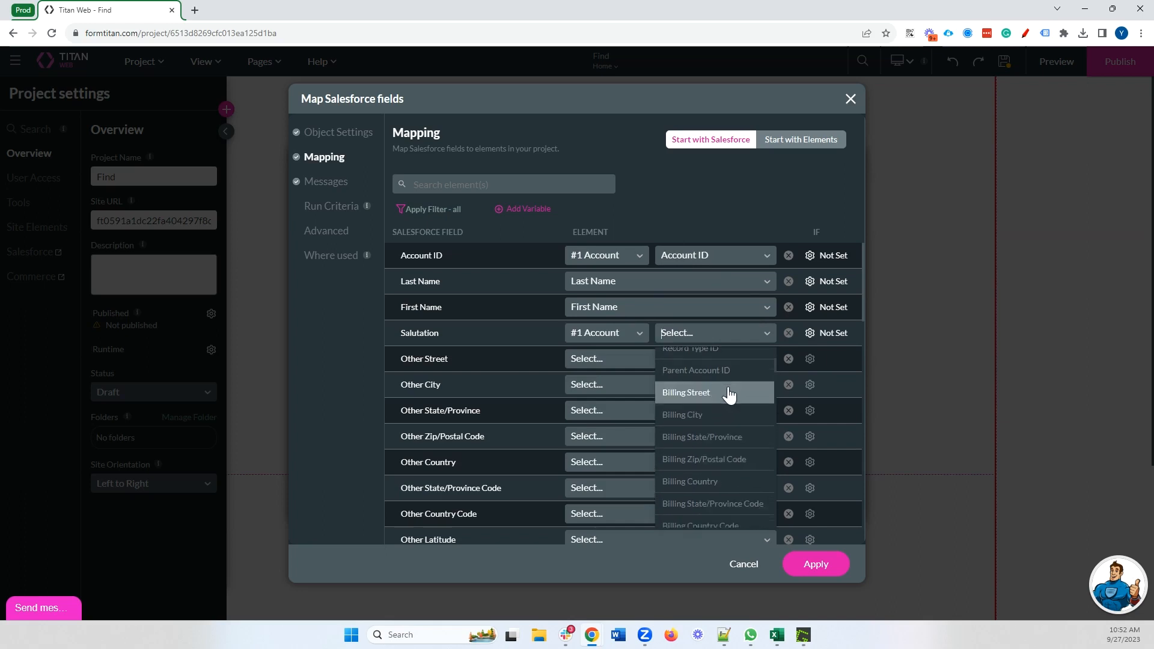
pyautogui.click(788, 333)
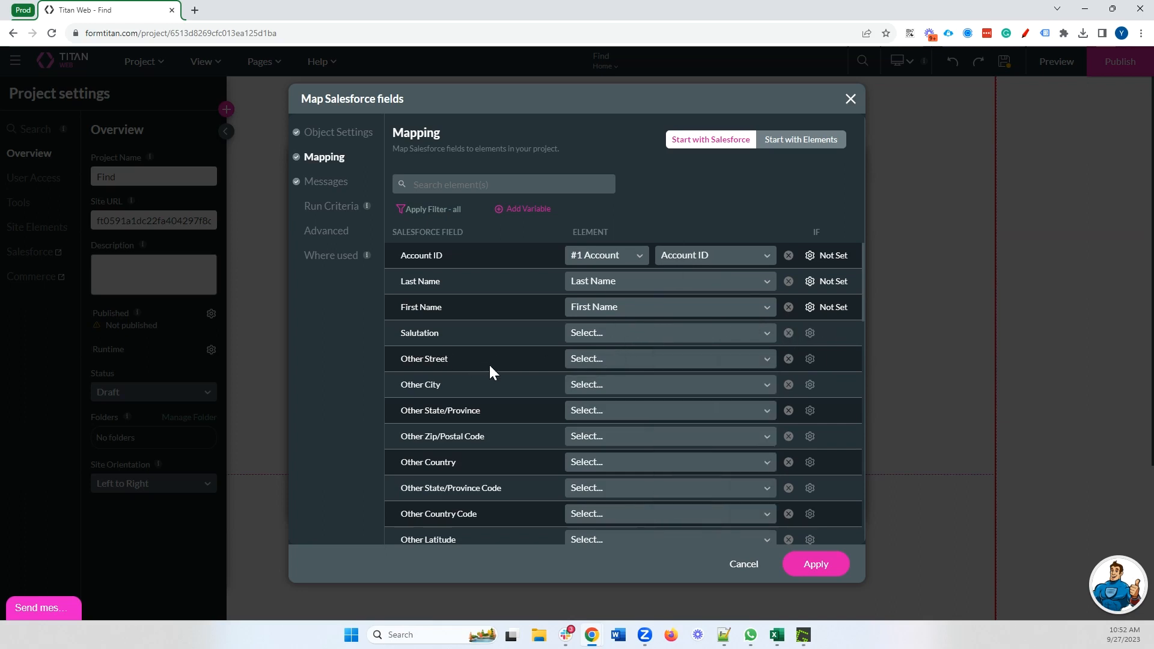
# Step: Apply the Contact field mapping and close the Salesforce integration settings
pyautogui.click(815, 565)
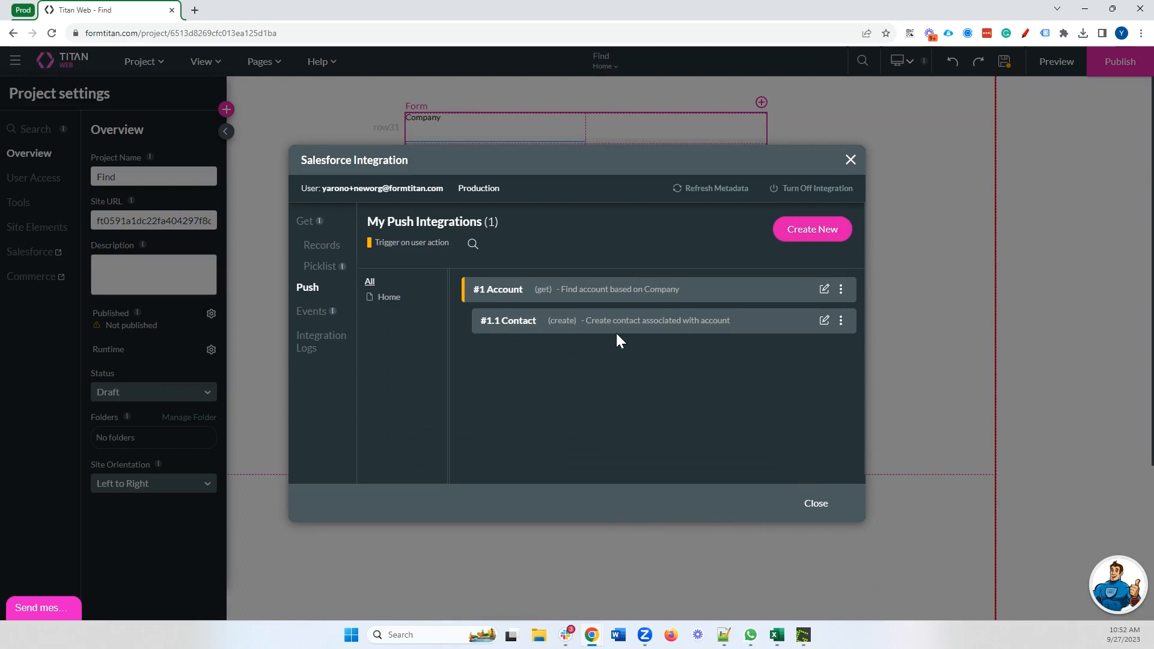
pyautogui.click(903, 484)
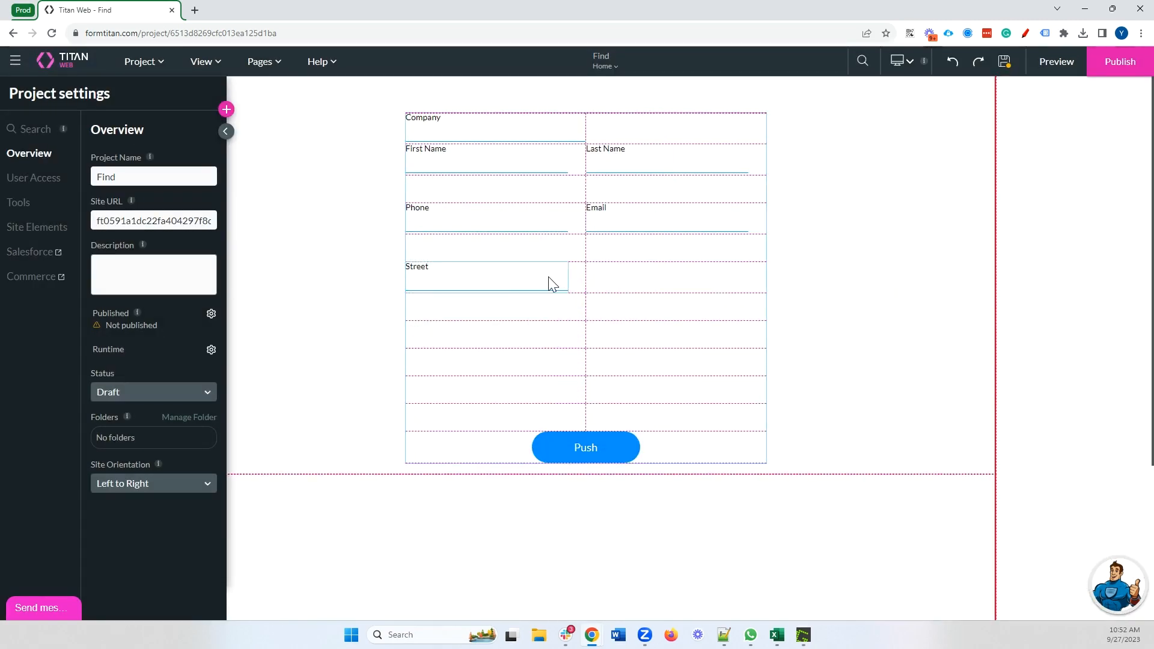
# Step: Remove the Street field and delete row20 and row22 from the form
pyautogui.click(768, 292)
pyautogui.click(774, 281)
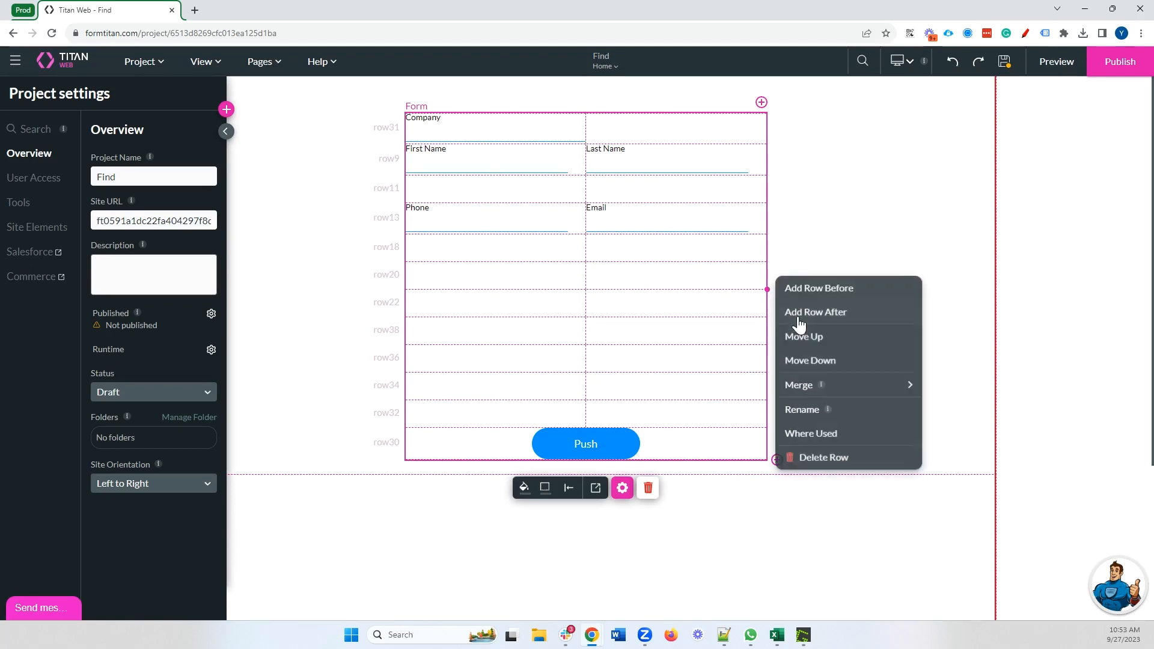
pyautogui.click(818, 456)
pyautogui.moveTo(767, 276); pyautogui.dragTo(783, 281)
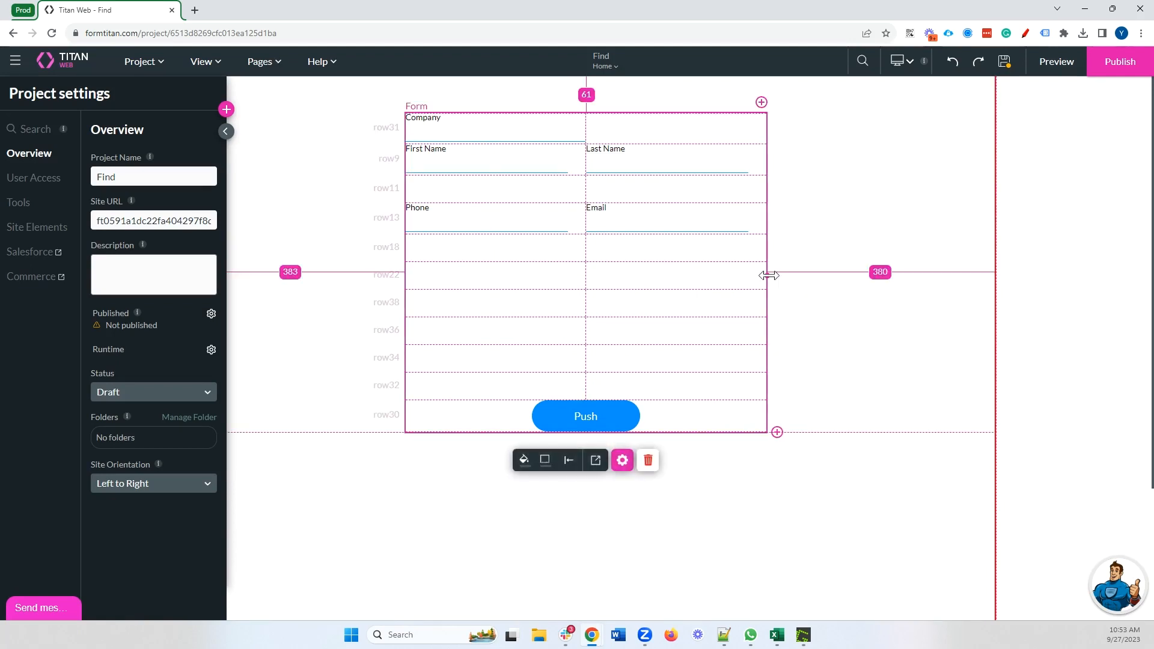
pyautogui.click(776, 280)
pyautogui.click(811, 456)
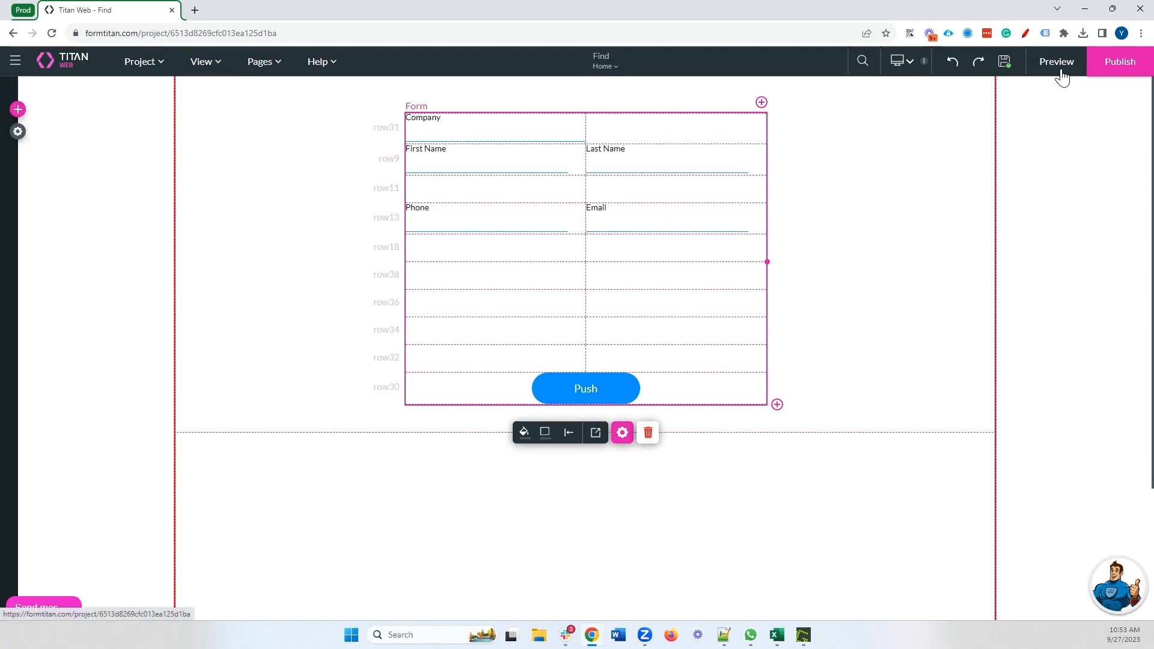
# Step: Preview the form and open the United Oil & Gas Corp. account record in Salesforce
pyautogui.click(1044, 77)
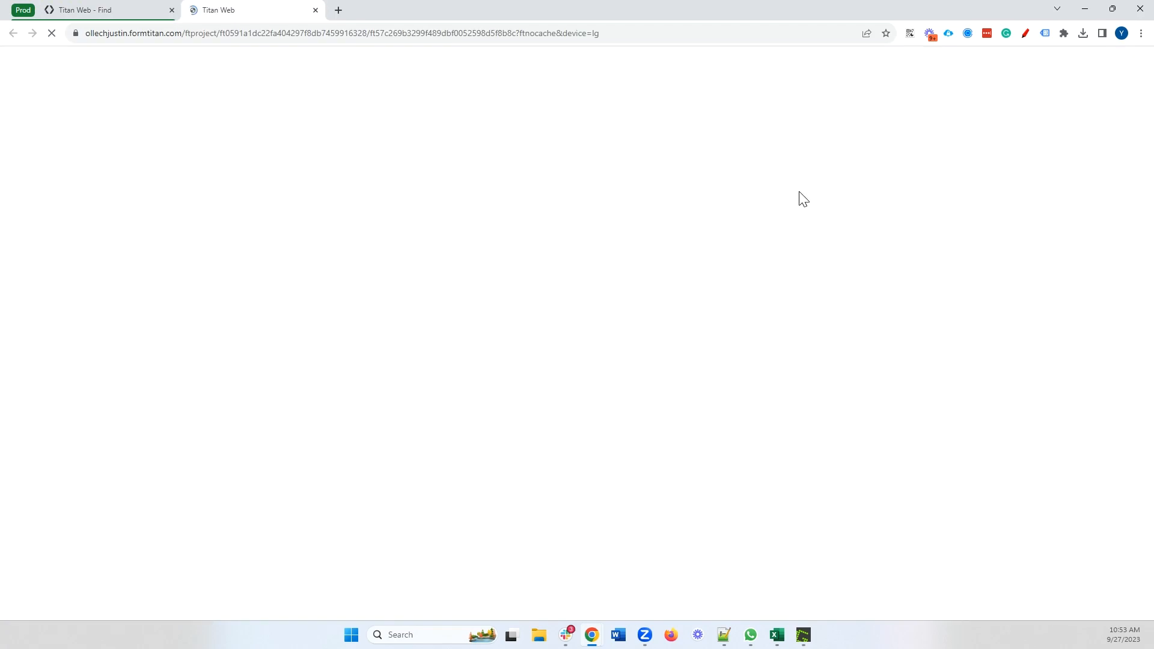
pyautogui.click(432, 110)
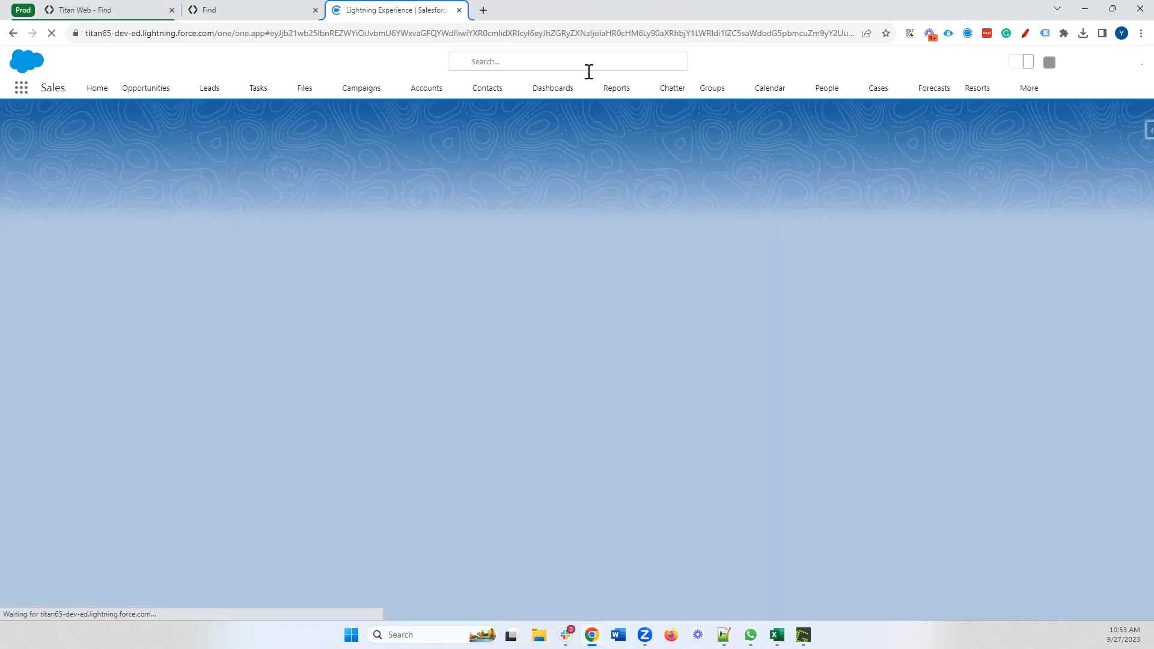
pyautogui.click(423, 90)
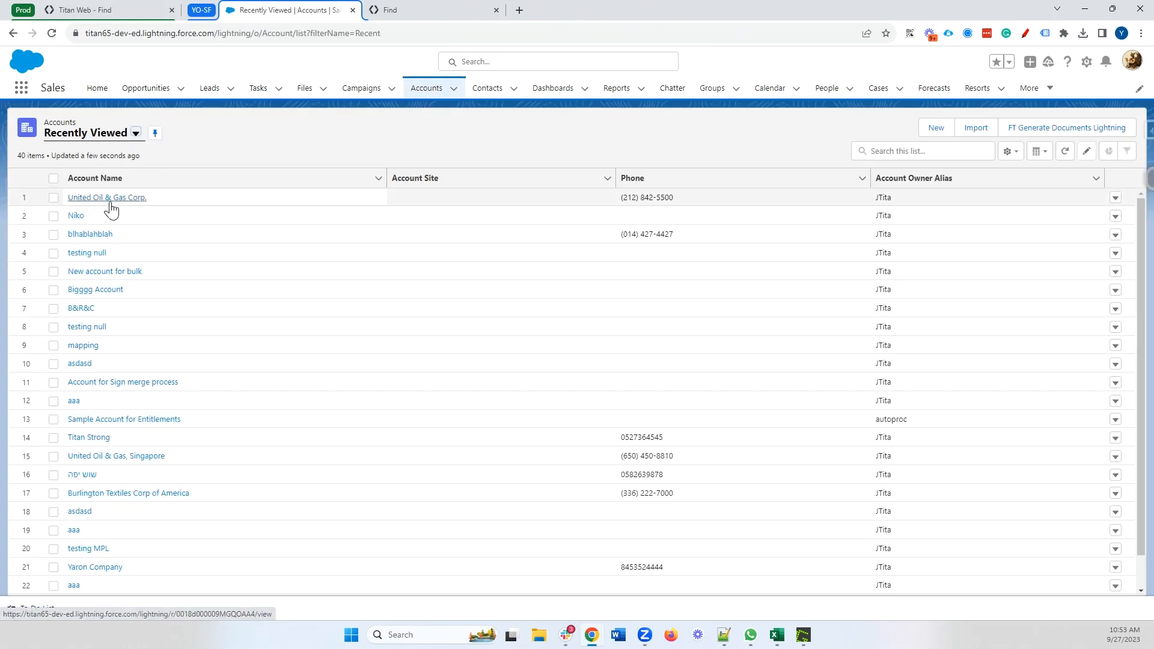
pyautogui.click(144, 198)
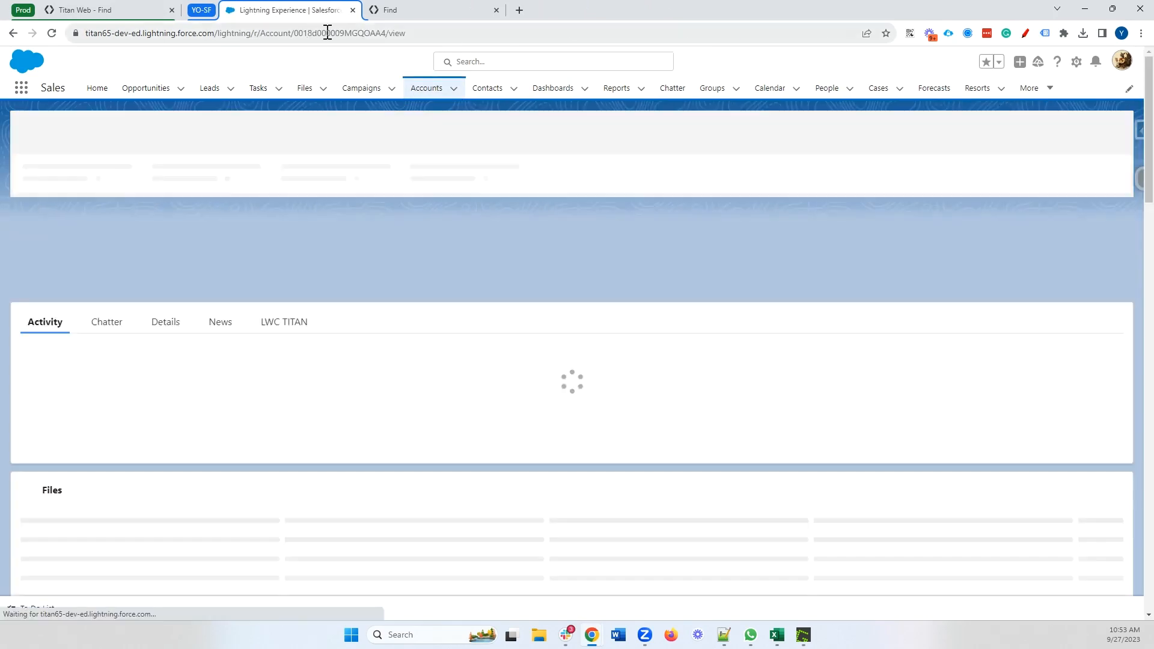
# Step: Copy the account name United Oil & Gas Corp. from the Salesforce account record
pyautogui.doubleClick(327, 32)
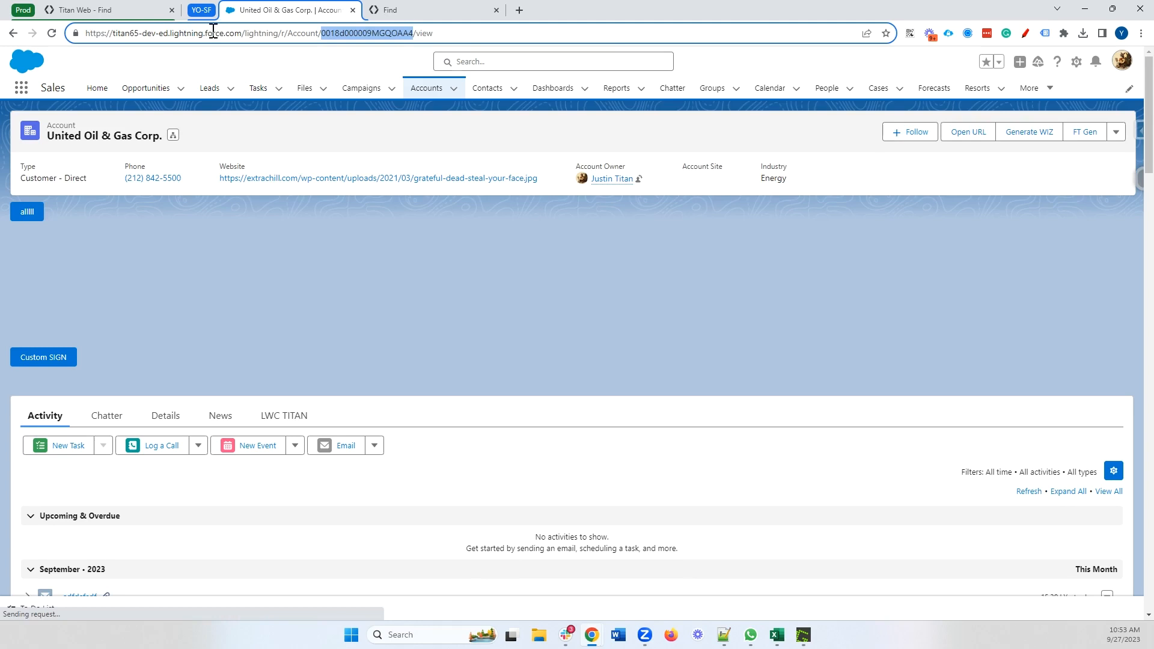
pyautogui.tripleClick(90, 135)
pyautogui.rightClick(96, 136)
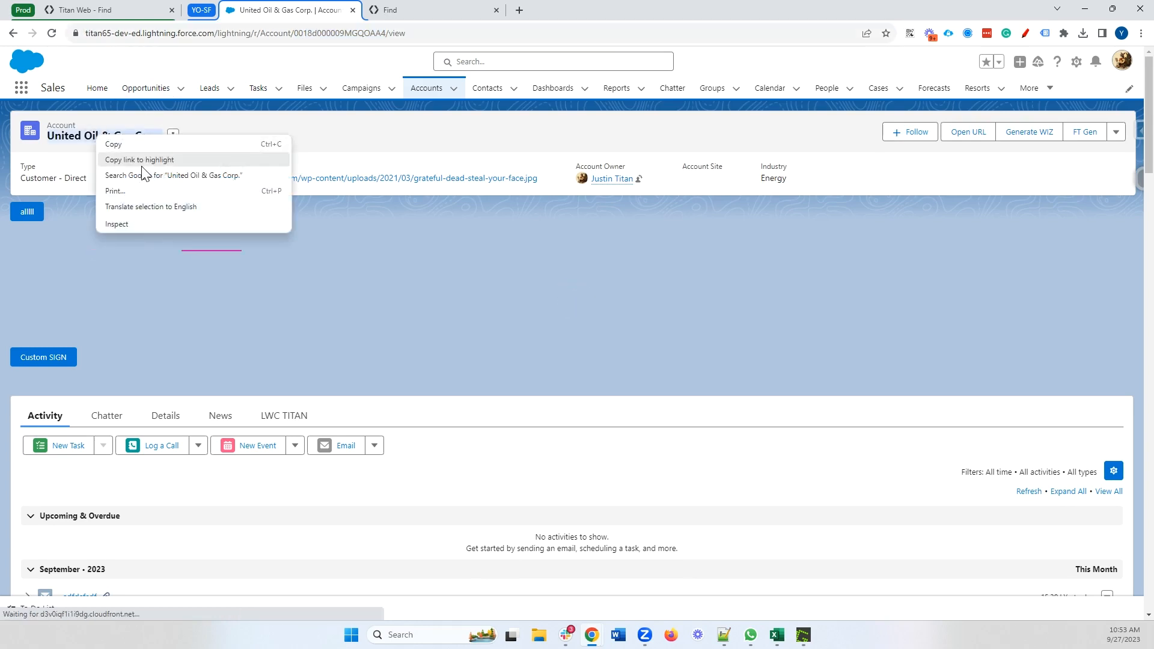
pyautogui.click(113, 145)
pyautogui.click(90, 10)
pyautogui.click(437, 10)
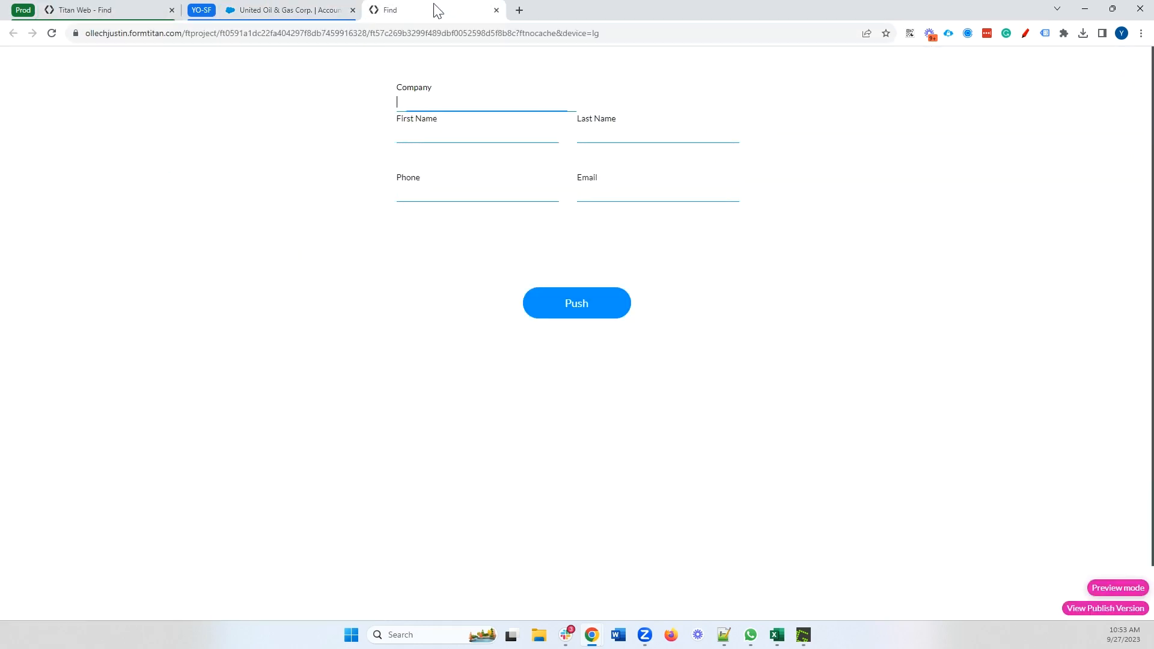
pyautogui.hotkey('ctrl', 'v')
pyautogui.click(437, 132)
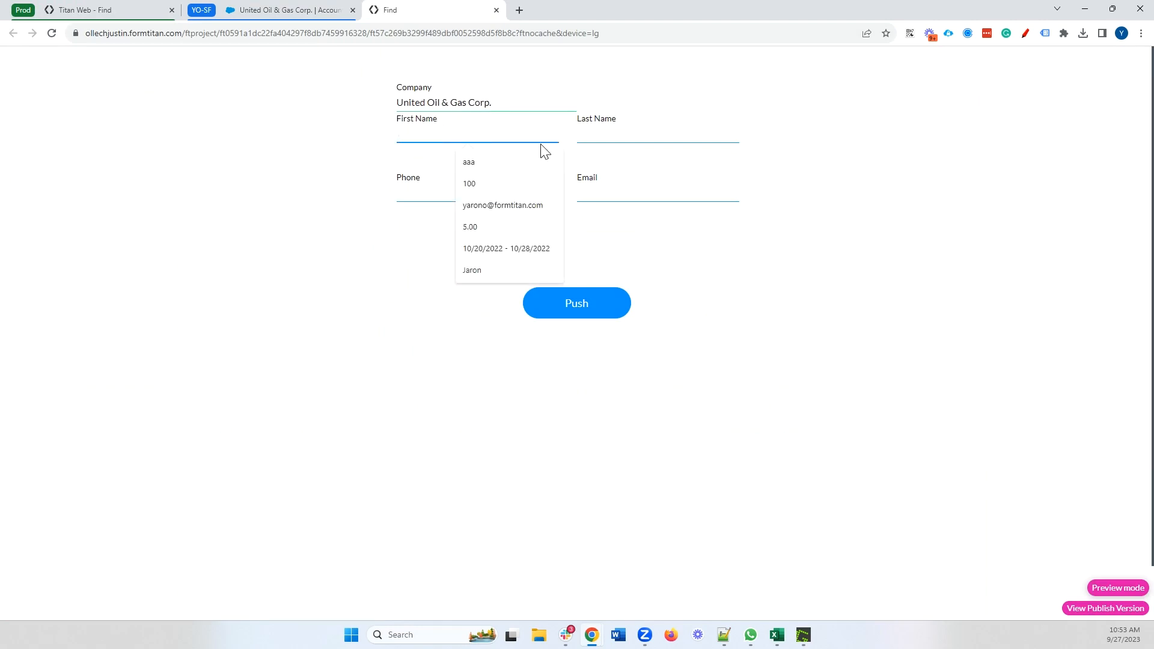
pyautogui.write('New')
pyautogui.press('Tab')
pyautogui.write('E')
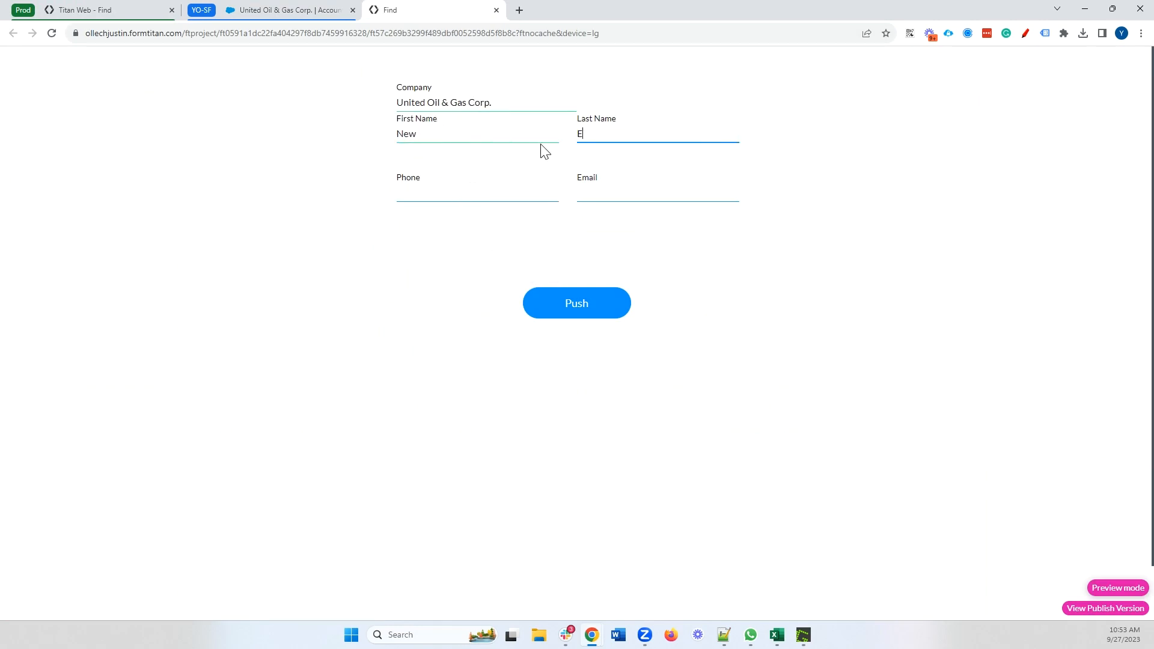
pyautogui.write('mployee')
pyautogui.click(496, 10)
# Step: Add an integration action to the Push button's on-click flow that runs "#1 Account (find) - Find account based on Company"
pyautogui.click(541, 397)
pyautogui.click(517, 428)
pyautogui.click(309, 308)
pyautogui.click(328, 315)
pyautogui.click(452, 253)
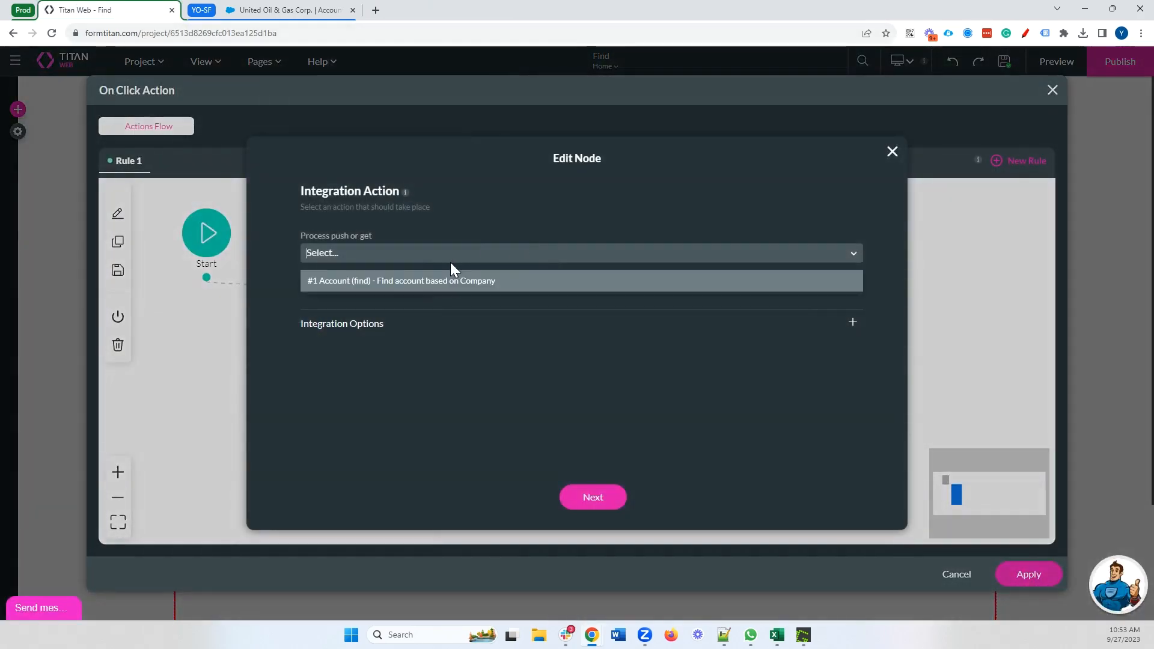
pyautogui.click(388, 280)
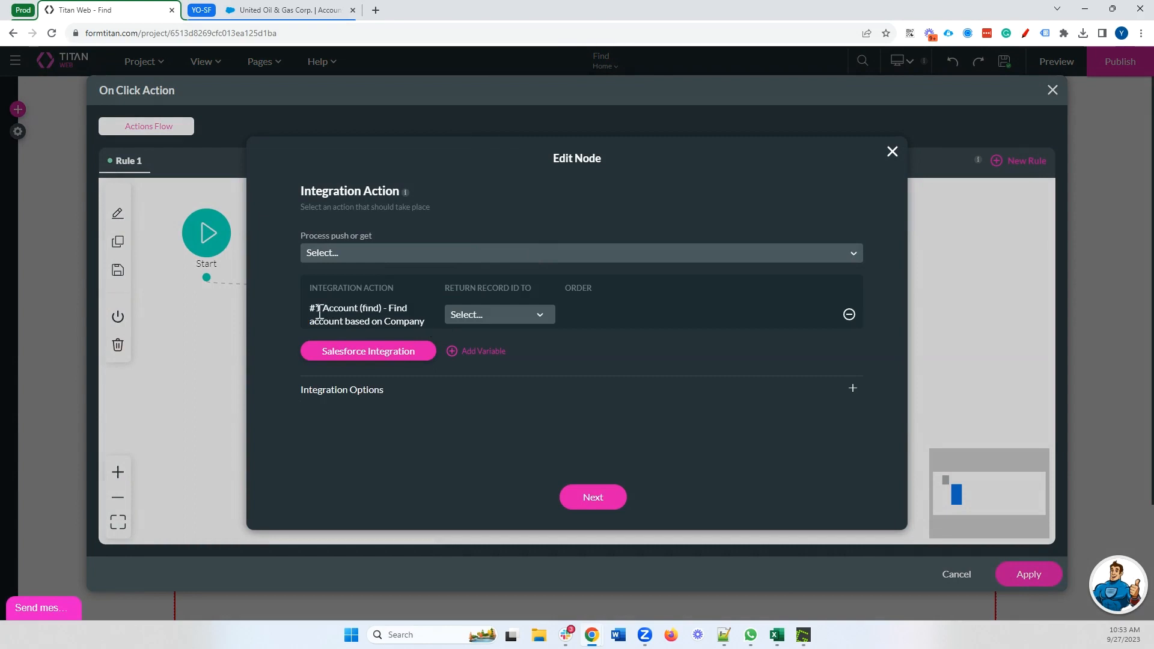
pyautogui.moveTo(319, 310); pyautogui.dragTo(420, 321)
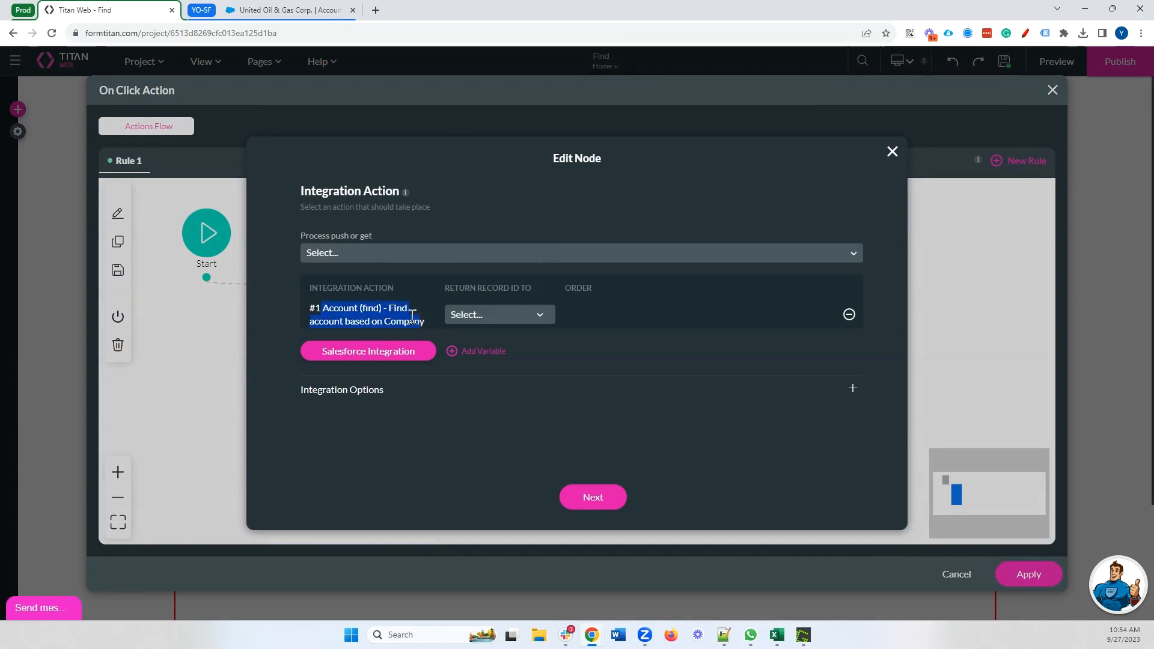
# Step: Tag the integration node "Find account and create contact", save it and apply the on-click action
pyautogui.click(591, 497)
pyautogui.tripleClick(315, 196)
pyautogui.write('Find account and create contact')
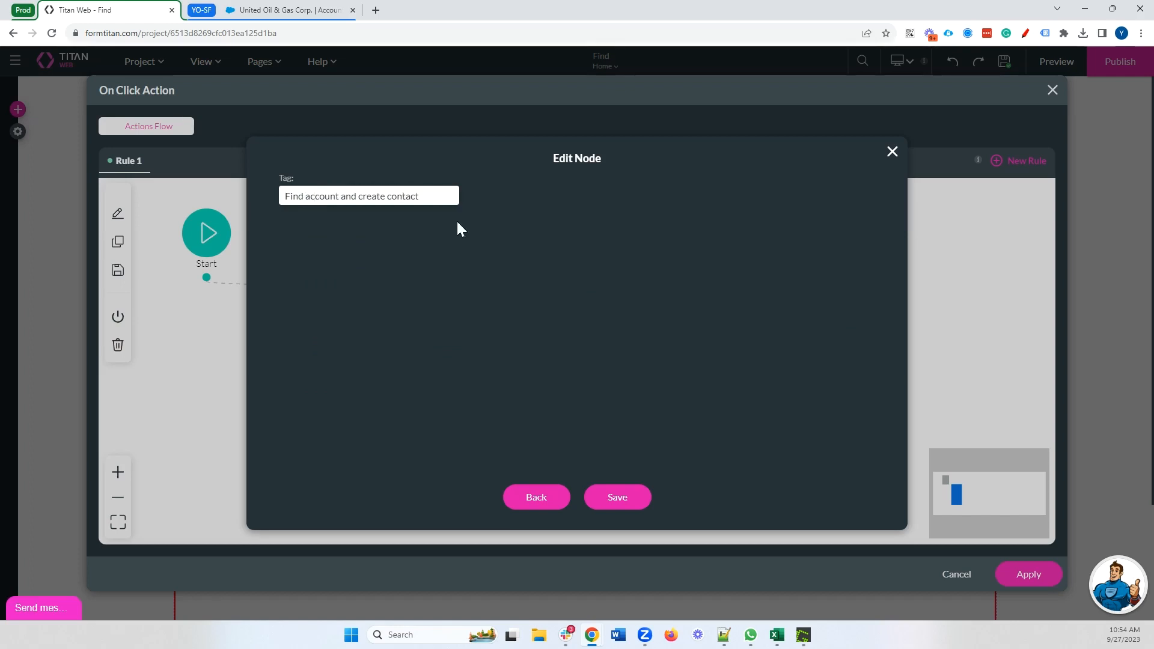
pyautogui.click(617, 496)
pyautogui.click(1025, 575)
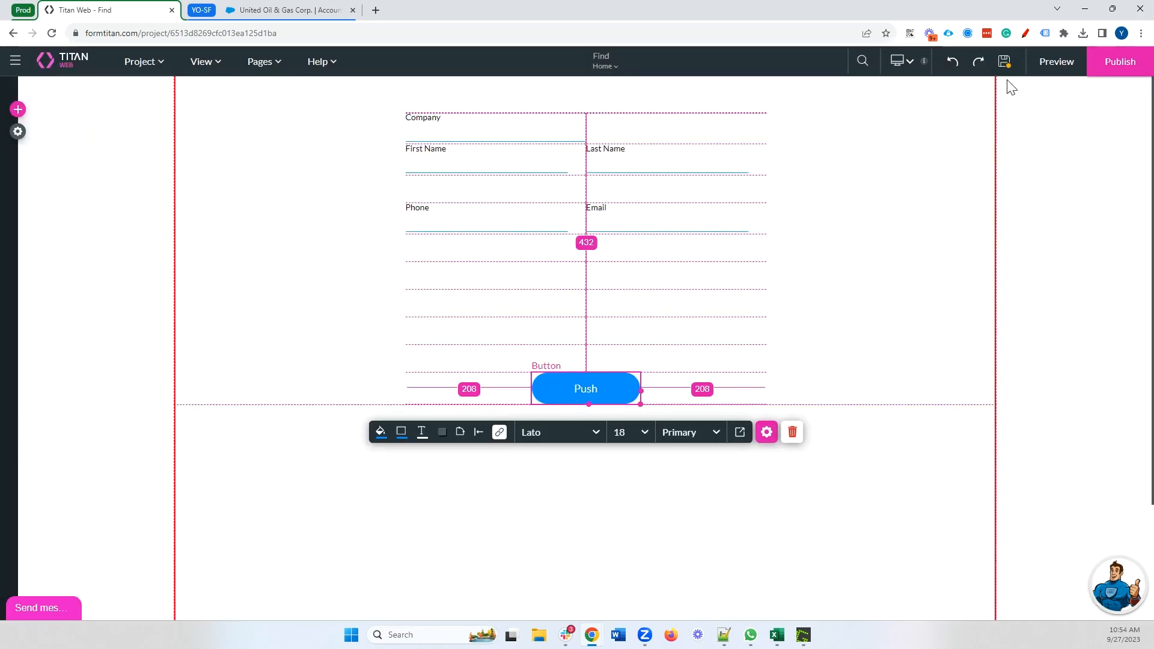
# Step: Preview the form and submit it with company United Oil & Gas Corp., first name New and last name Employee
pyautogui.click(1051, 70)
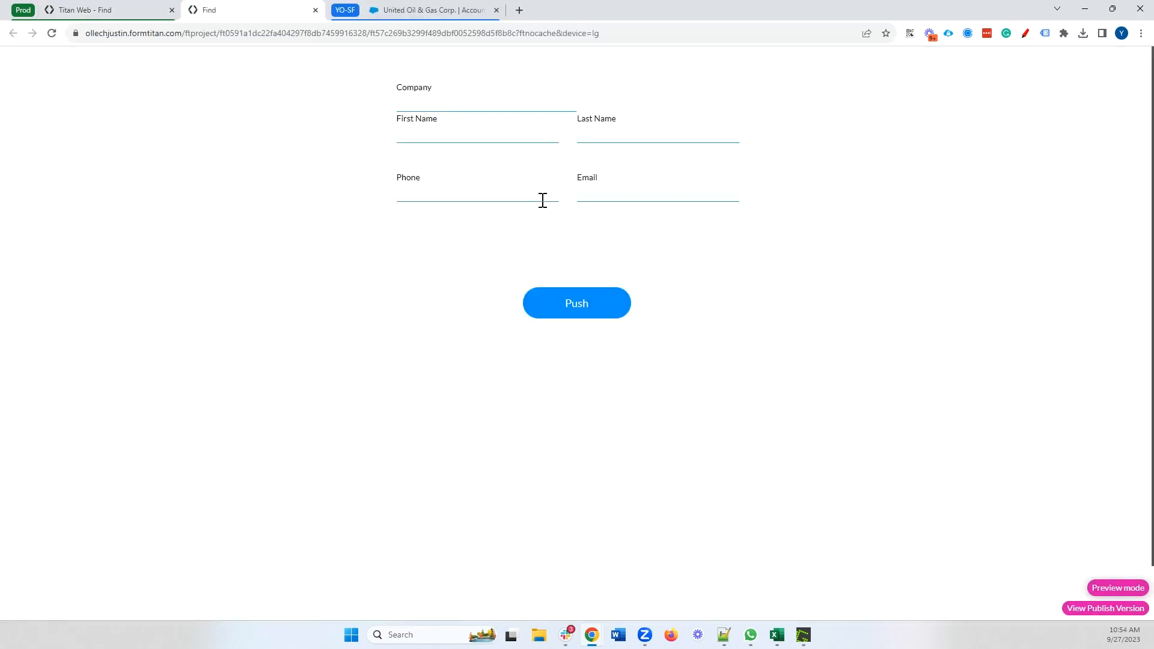
pyautogui.click(517, 135)
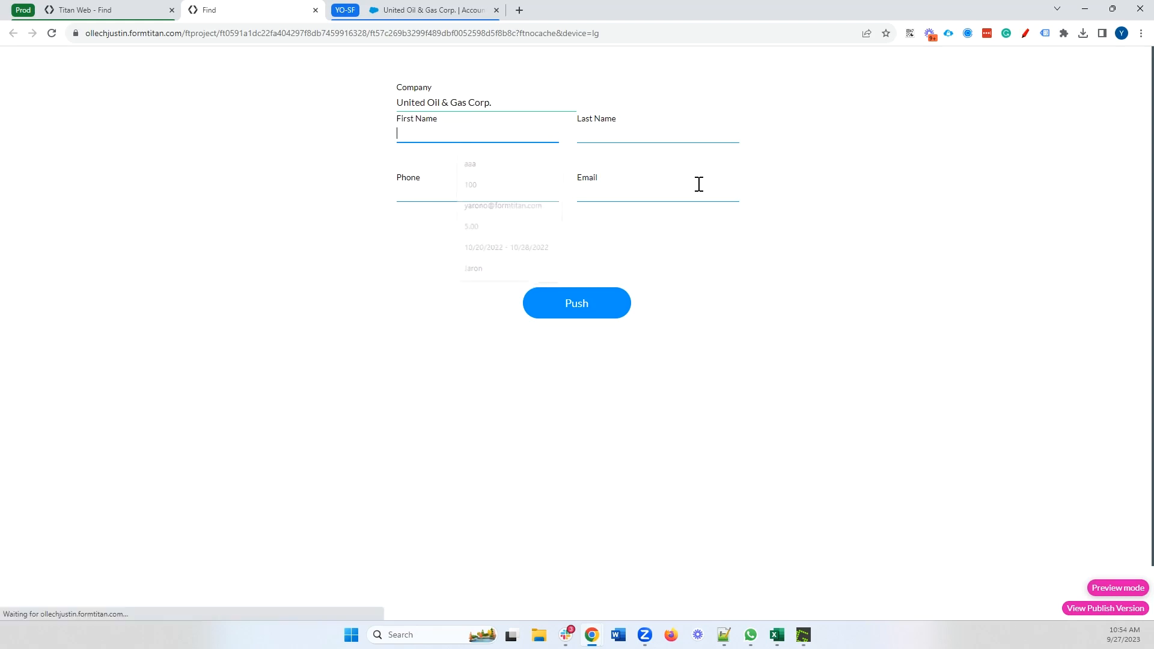
pyautogui.write('New')
pyautogui.press('Tab')
pyautogui.write('Empl')
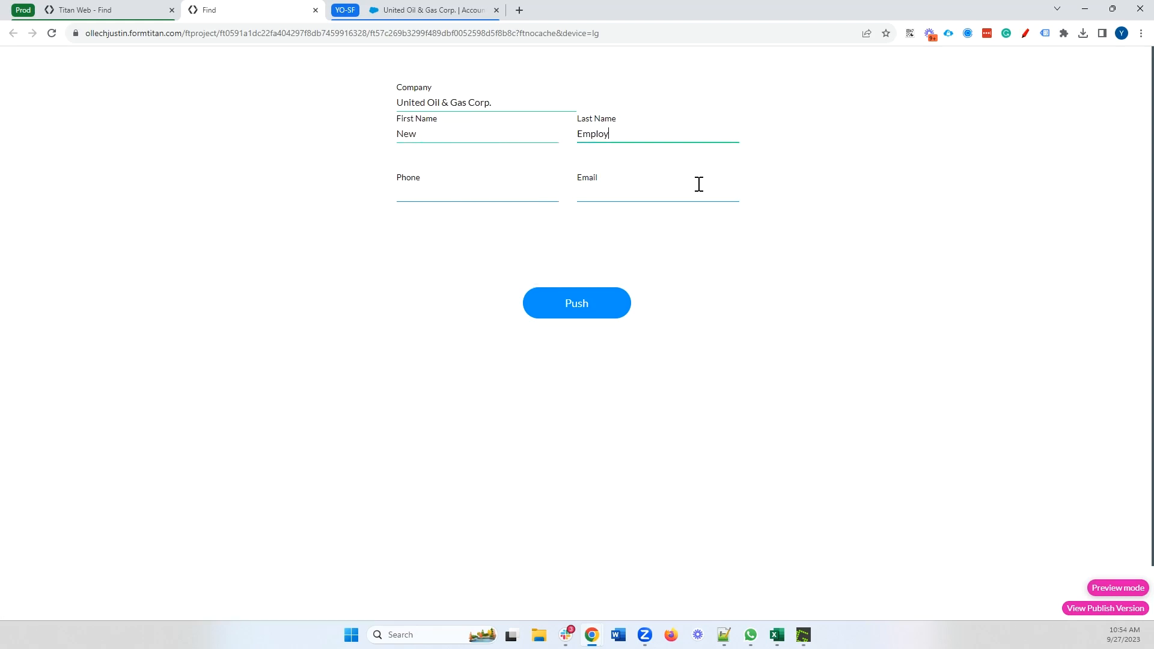
pyautogui.click(583, 302)
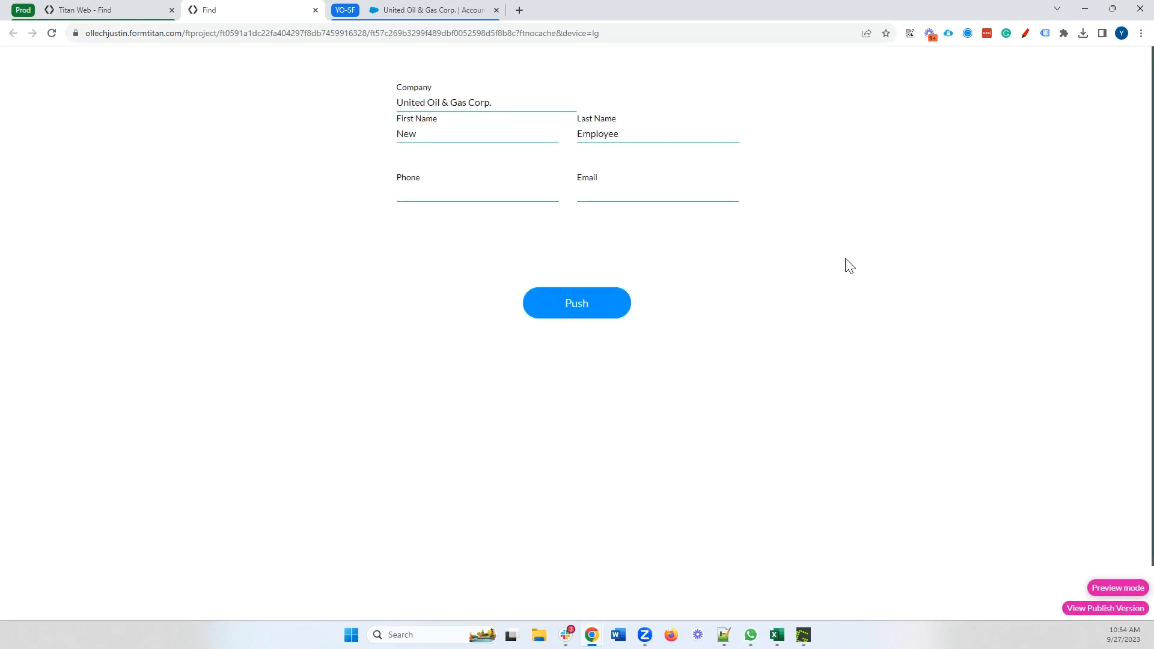
# Step: Review the project's Salesforce integration logs and open the contact record created by the push
pyautogui.click(124, 11)
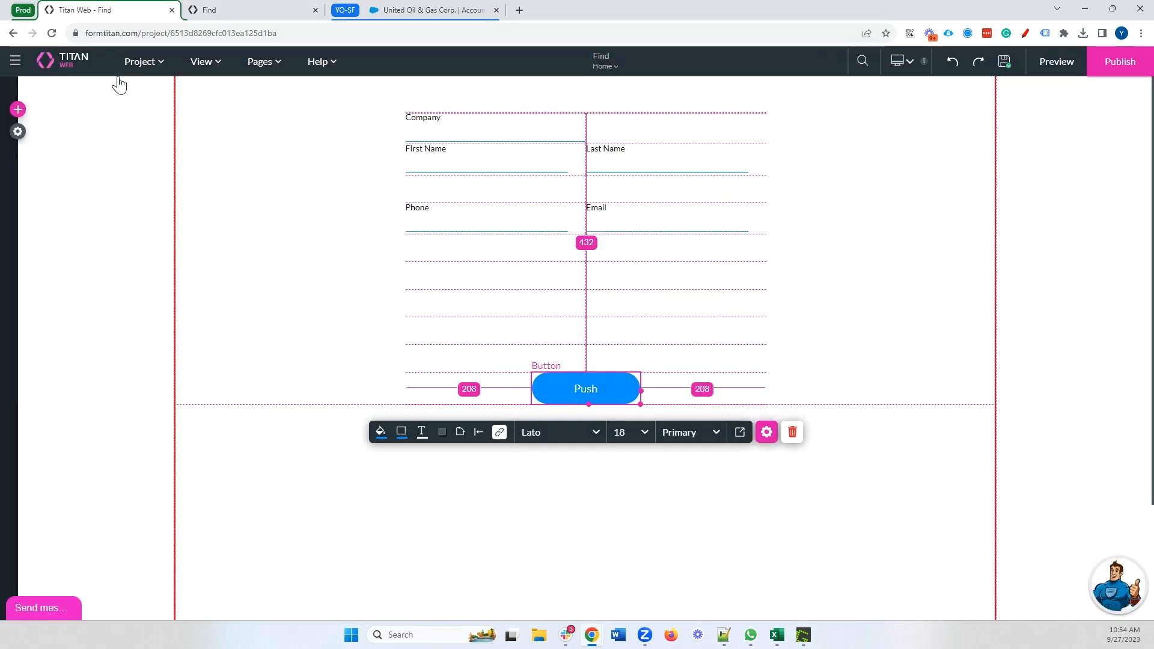
pyautogui.click(17, 130)
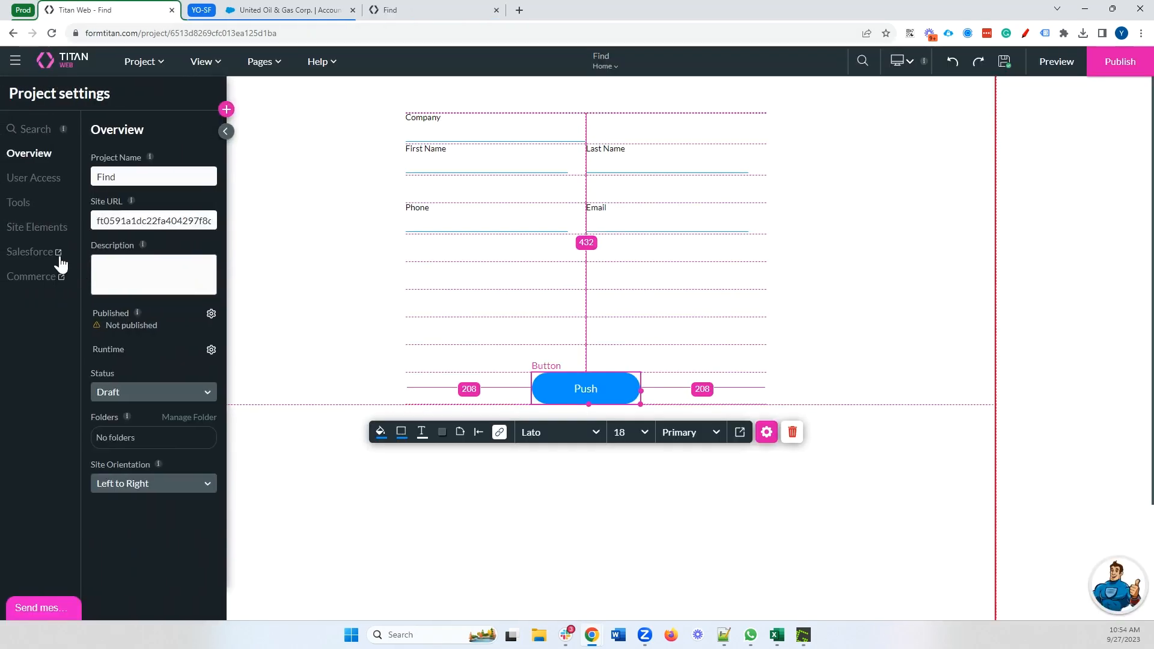
pyautogui.click(60, 253)
pyautogui.click(307, 348)
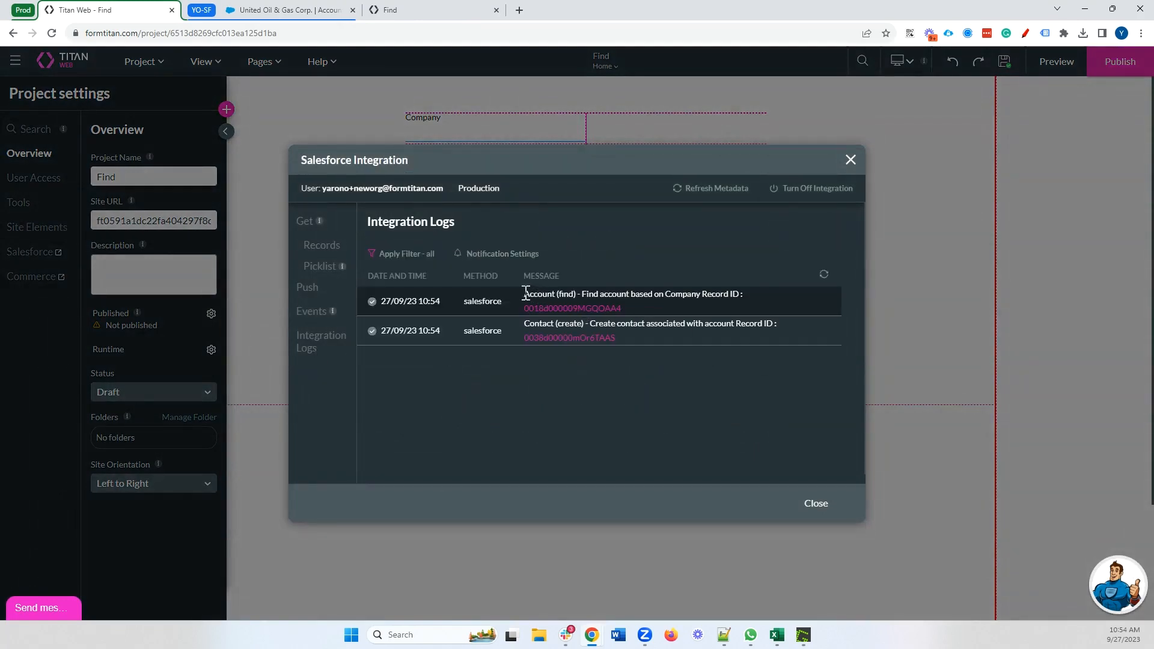
pyautogui.moveTo(523, 294); pyautogui.dragTo(739, 310)
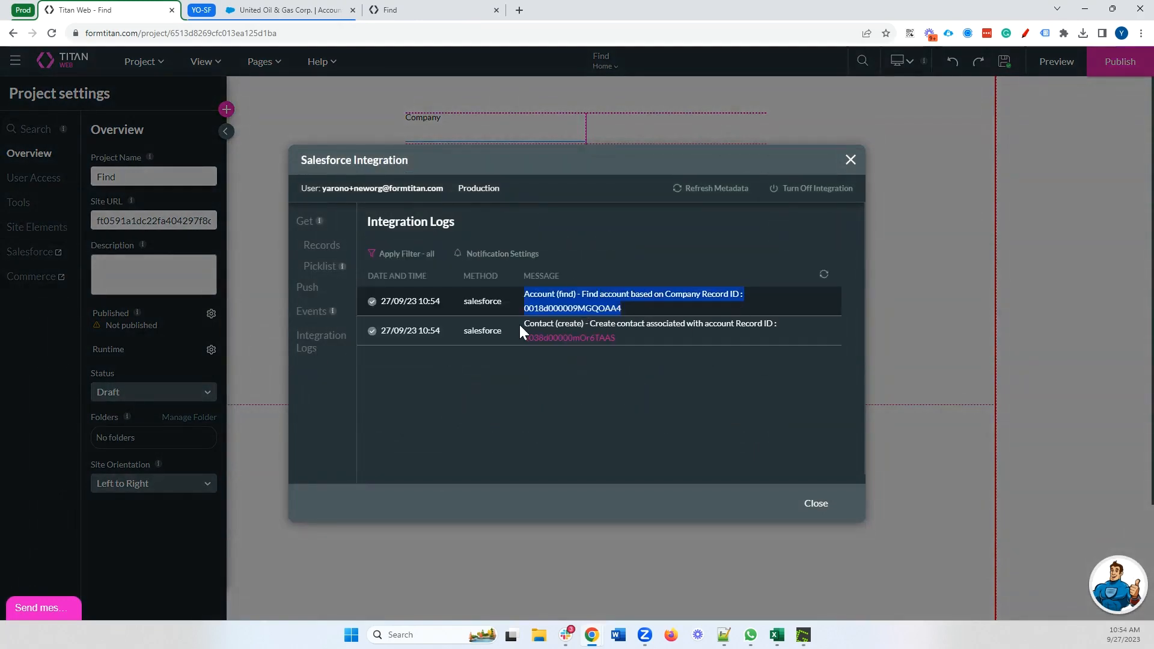
pyautogui.moveTo(512, 325); pyautogui.dragTo(820, 334)
pyautogui.click(549, 338)
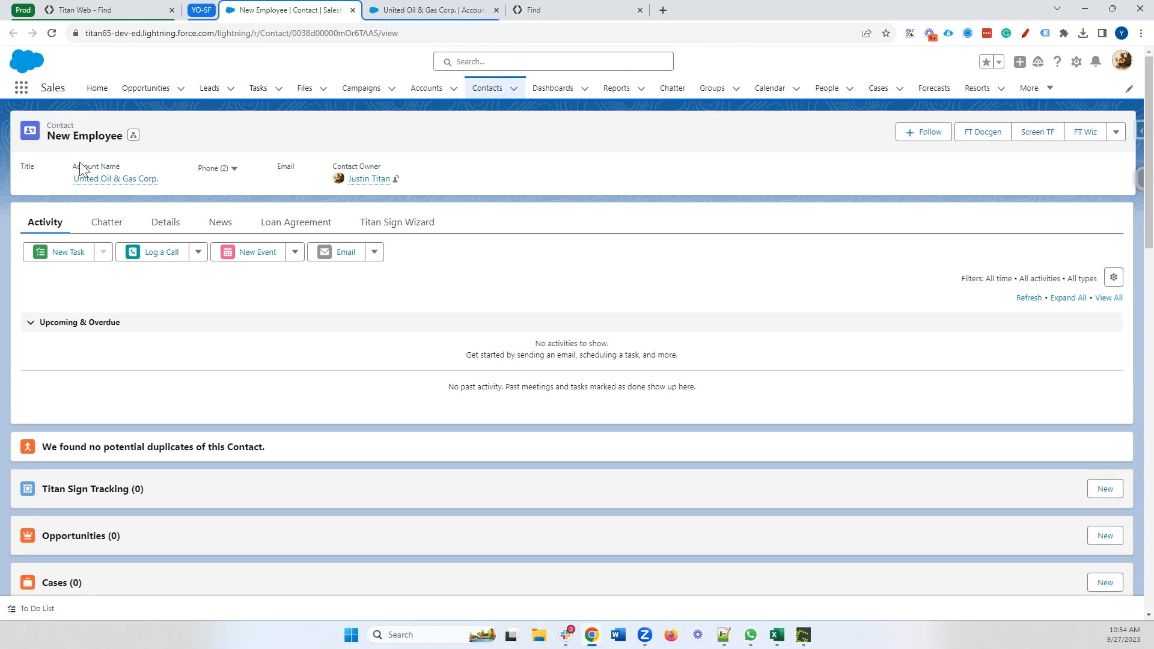
# Step: Refresh the United Oil & Gas Corp. account in Salesforce and check its full related contacts list for the new contact
pyautogui.click(426, 10)
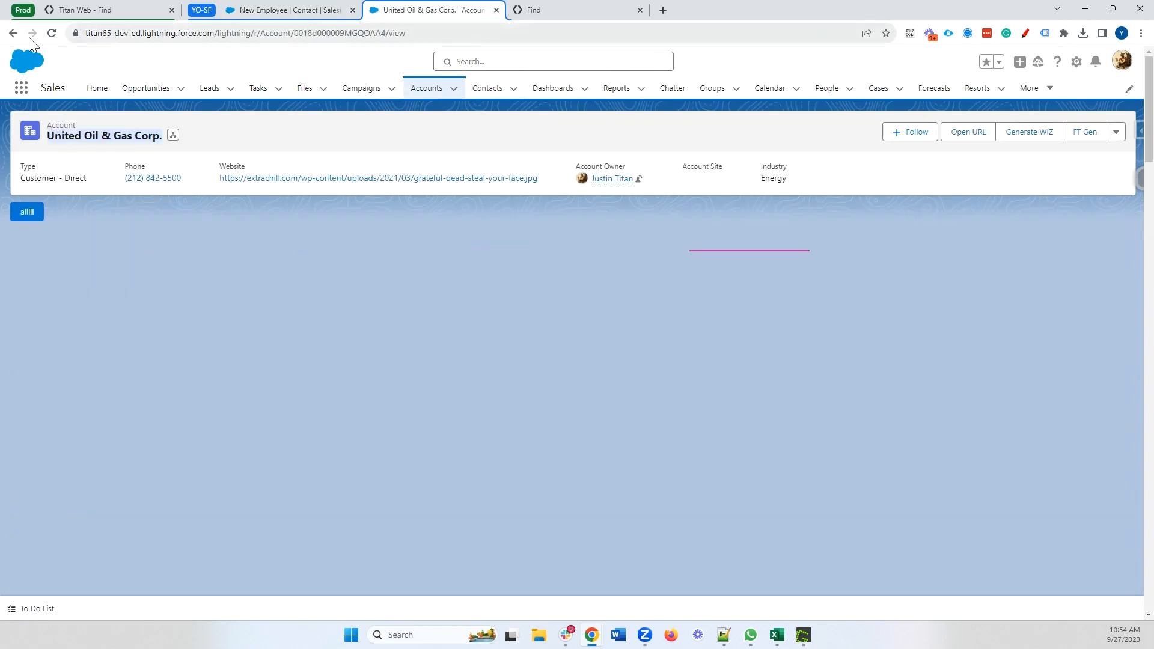
pyautogui.click(50, 35)
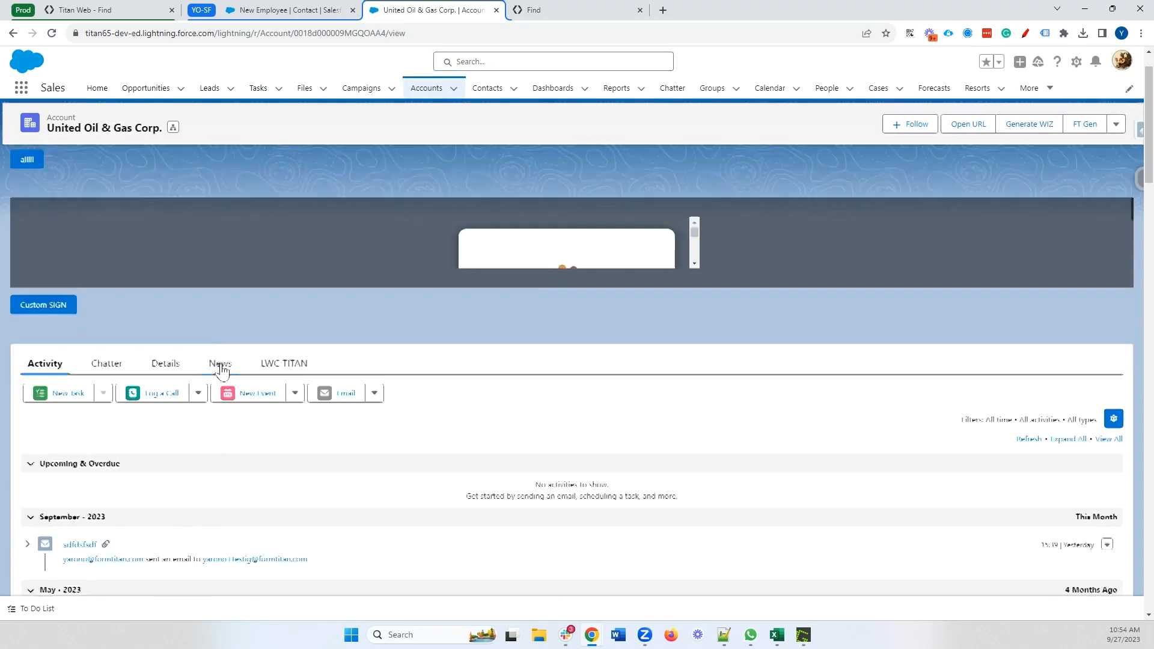
pyautogui.scroll(-7, 235, 370)
pyautogui.scroll(-15, 247, 372)
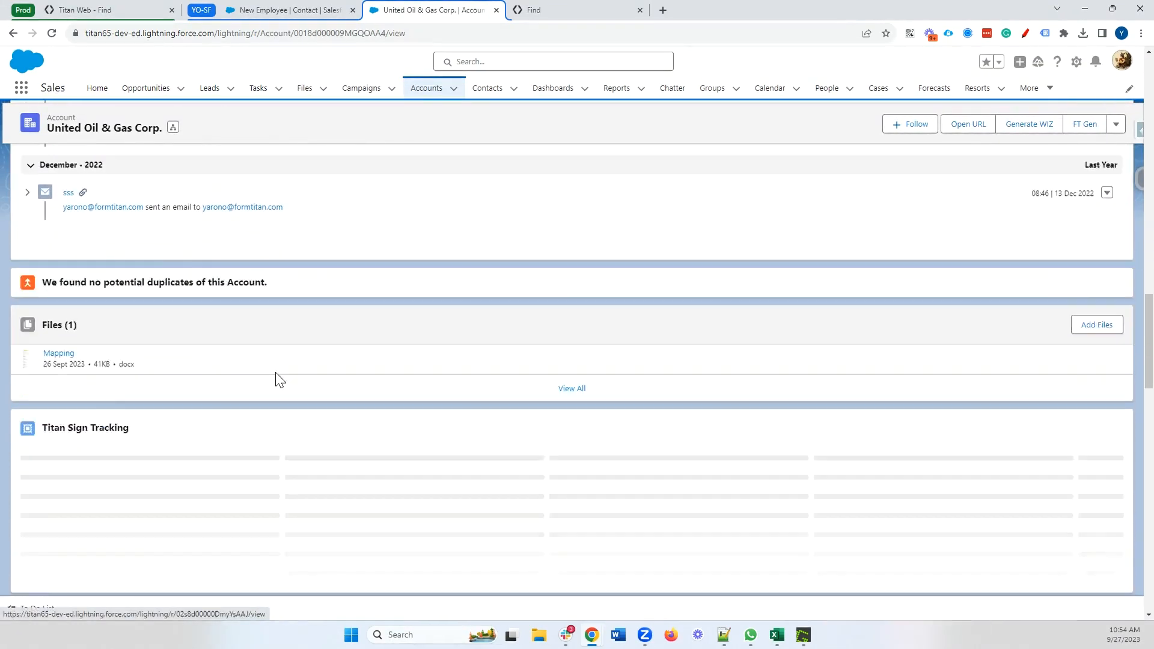
pyautogui.scroll(-10, 275, 373)
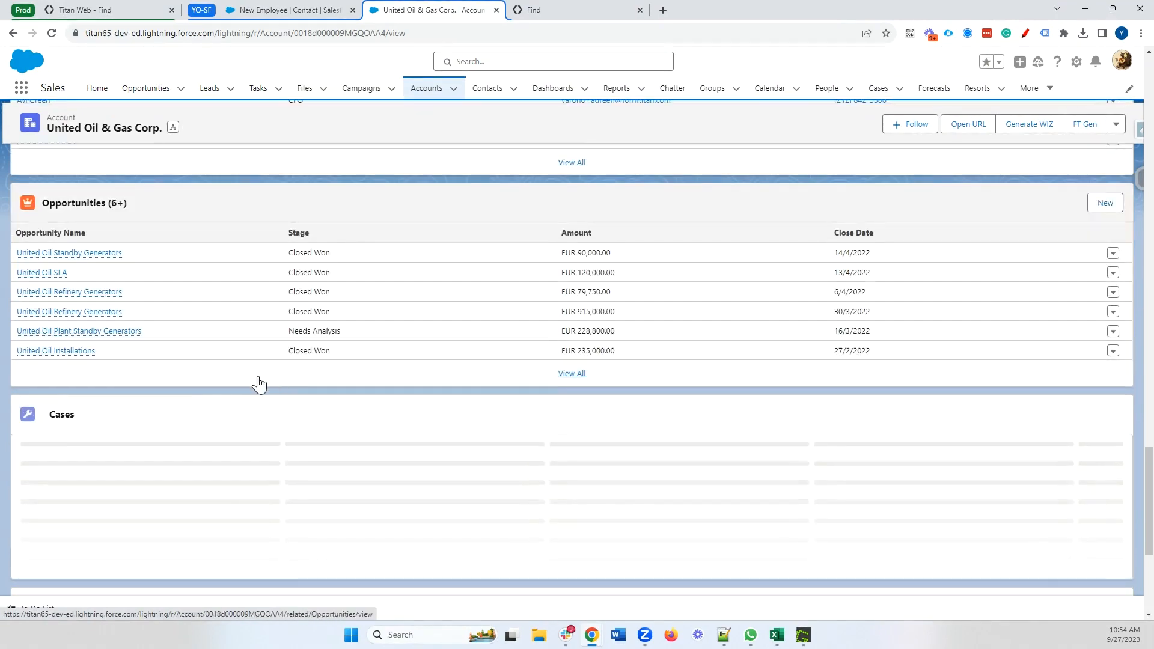
pyautogui.scroll(-4, 168, 361)
pyautogui.scroll(9, 182, 359)
pyautogui.click(66, 292)
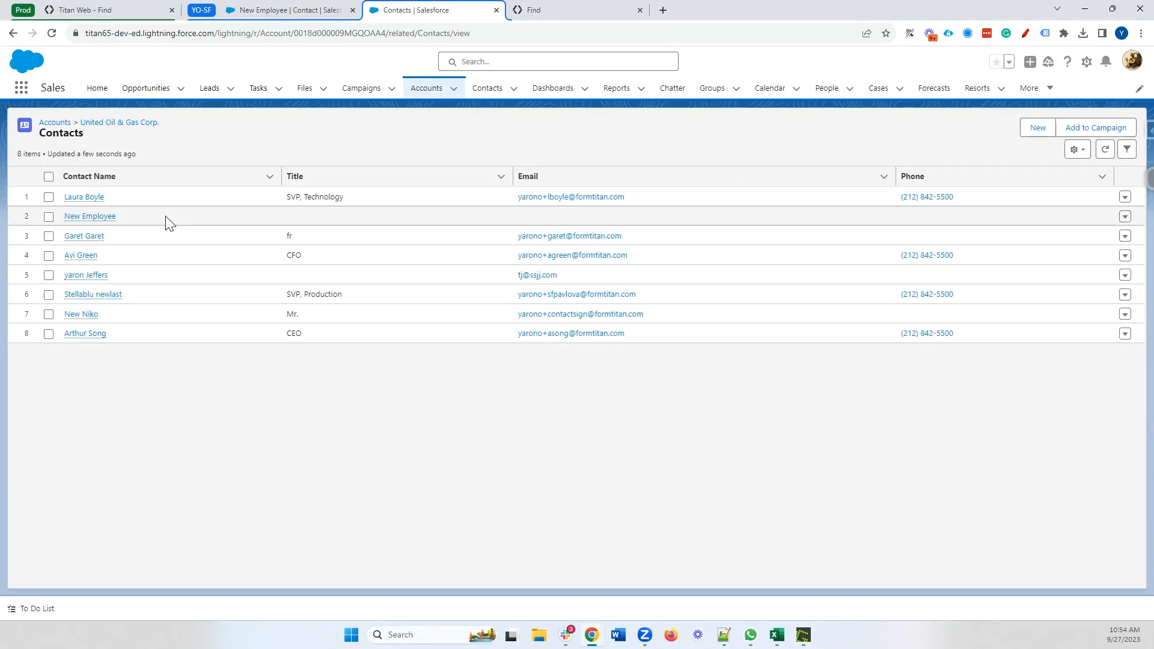
pyautogui.click(65, 221)
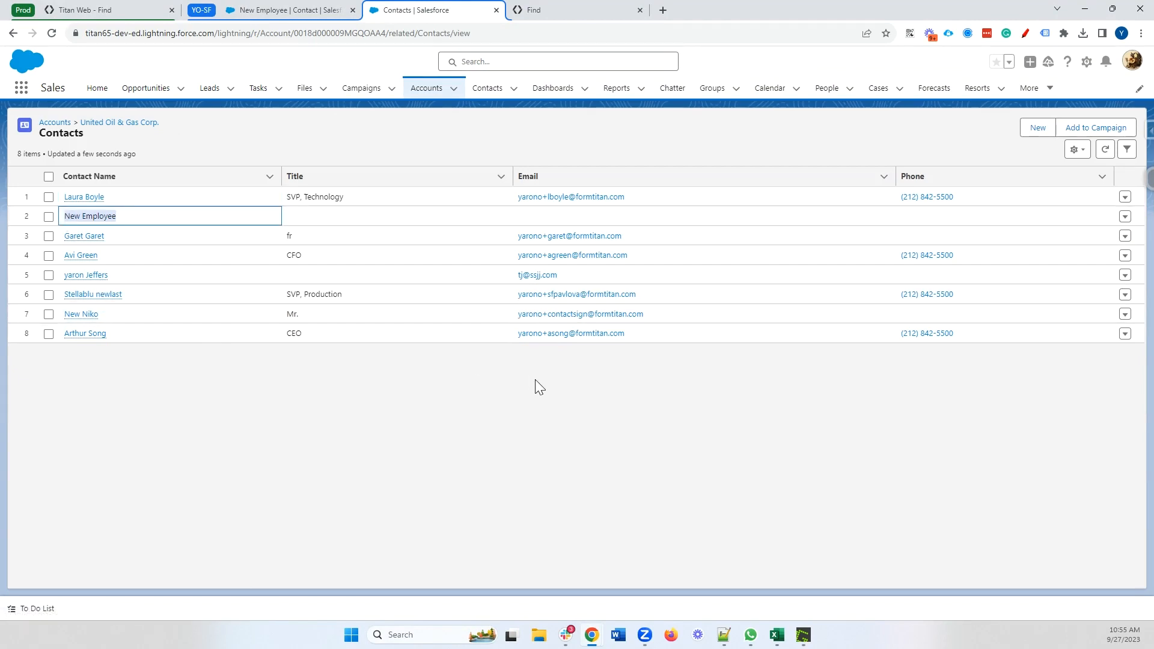
# Step: Edit the #1 Account push integration in Titan so that it creates a record if no match is found
pyautogui.click(117, 6)
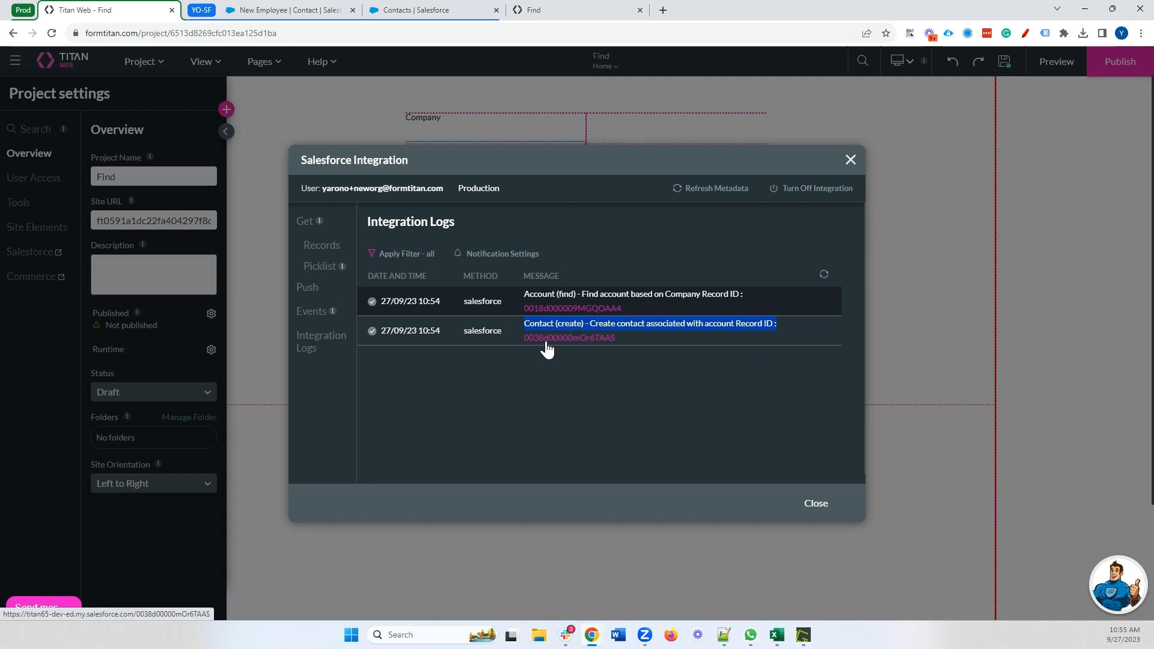
pyautogui.click(300, 307)
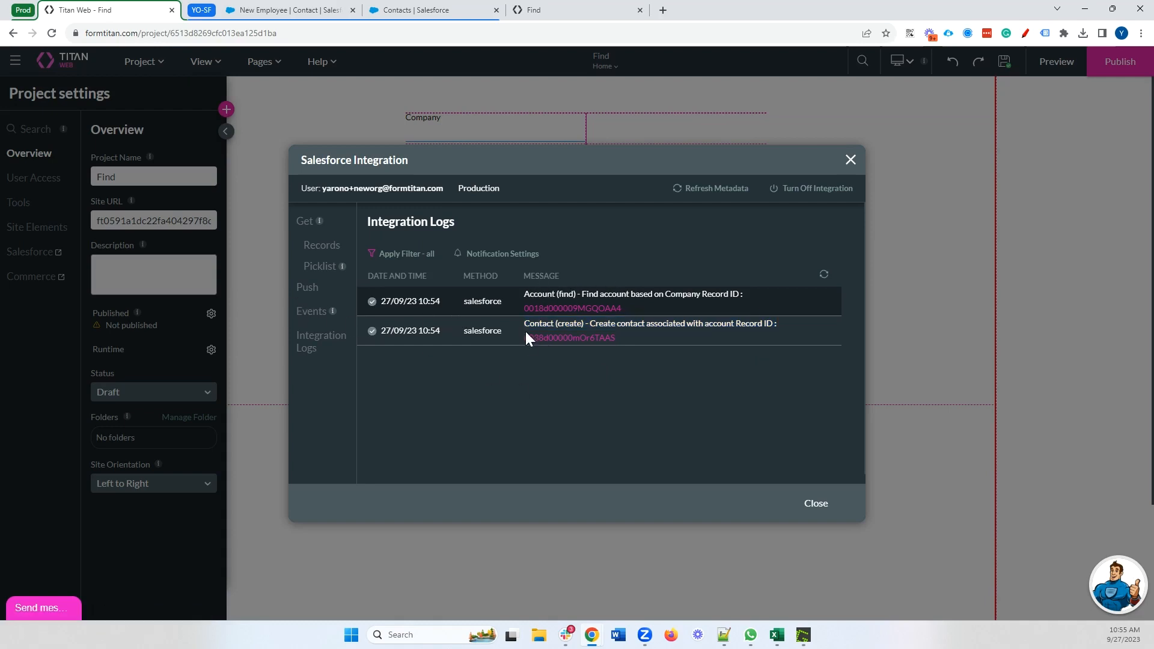
pyautogui.click(306, 290)
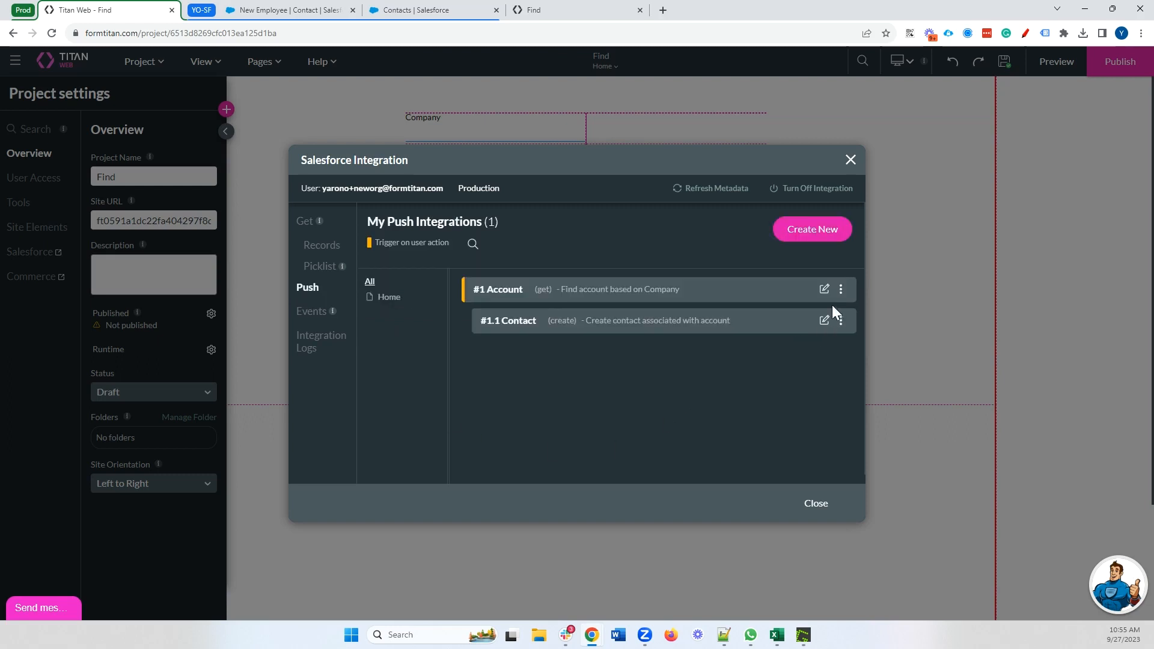
pyautogui.click(824, 290)
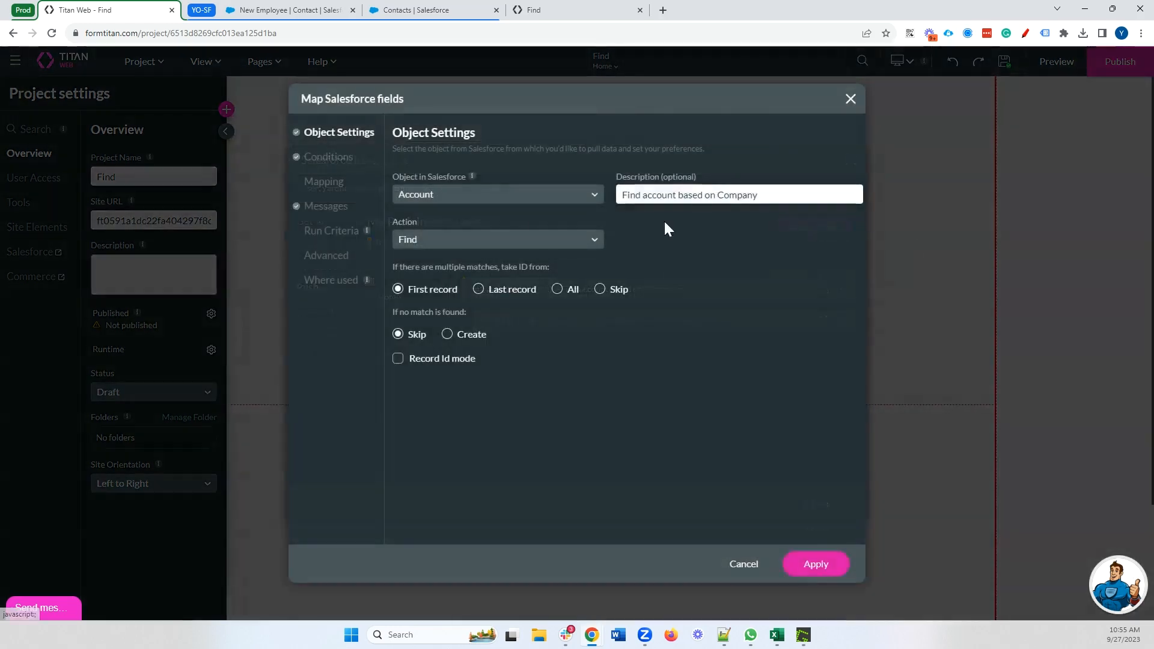
pyautogui.click(450, 335)
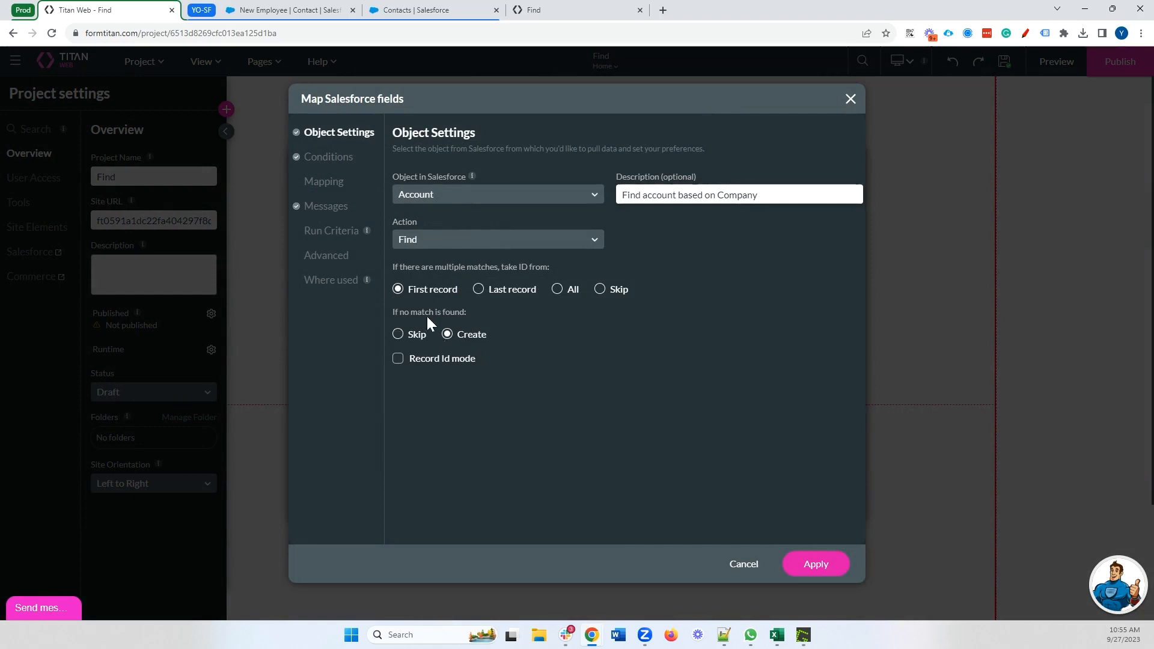
# Step: Map the Account Name field to the Company element in the account push integration, apply it and save the project
pyautogui.click(308, 184)
pyautogui.click(609, 256)
pyautogui.write('comp')
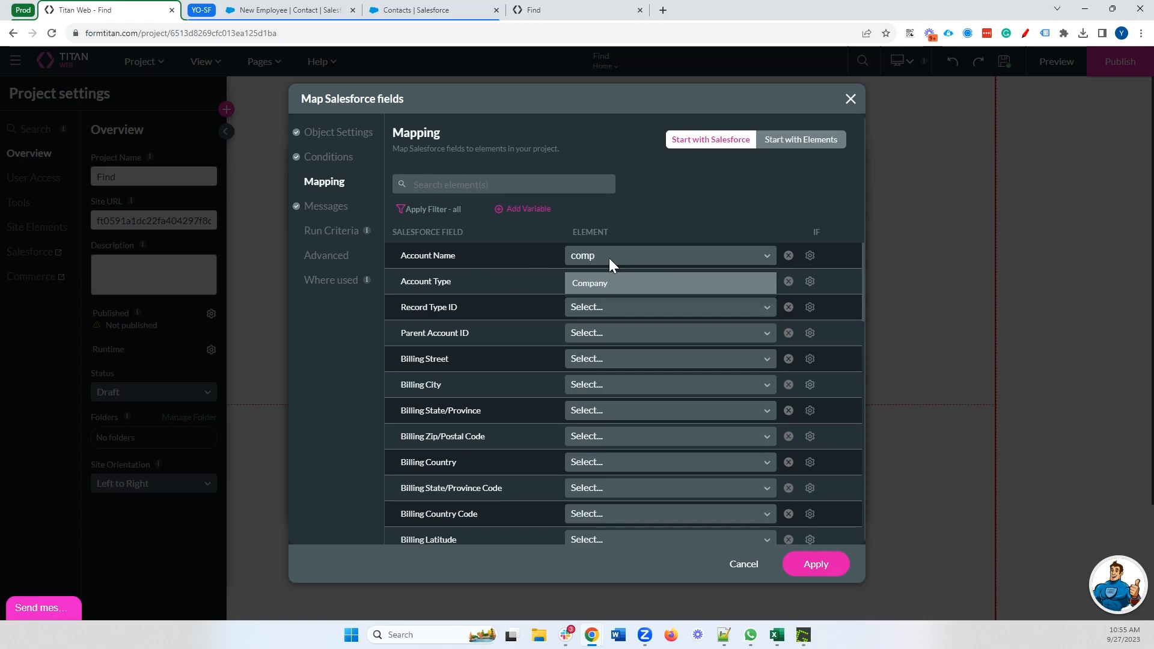
pyautogui.press('Return')
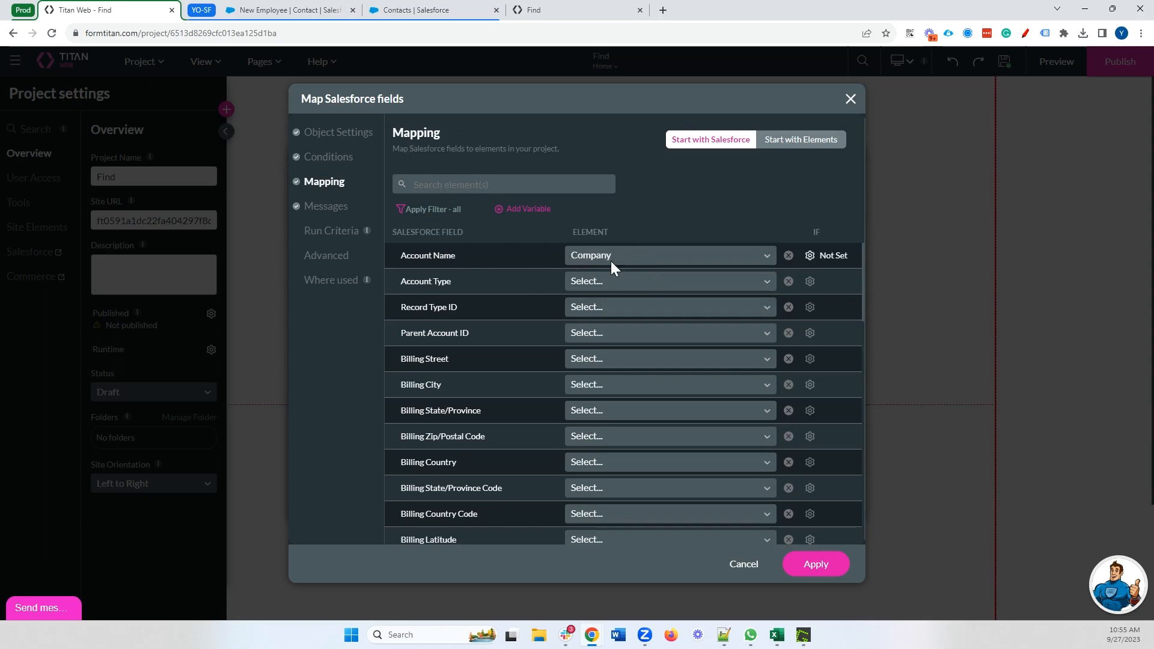
pyautogui.click(803, 568)
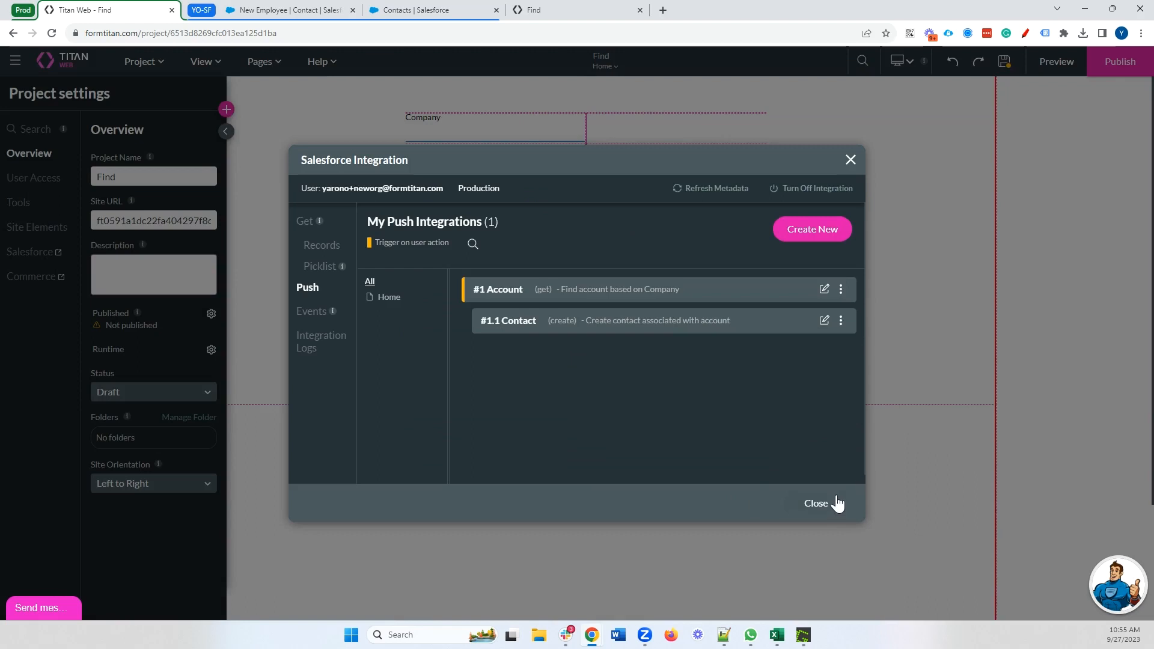
pyautogui.click(817, 502)
pyautogui.click(1007, 64)
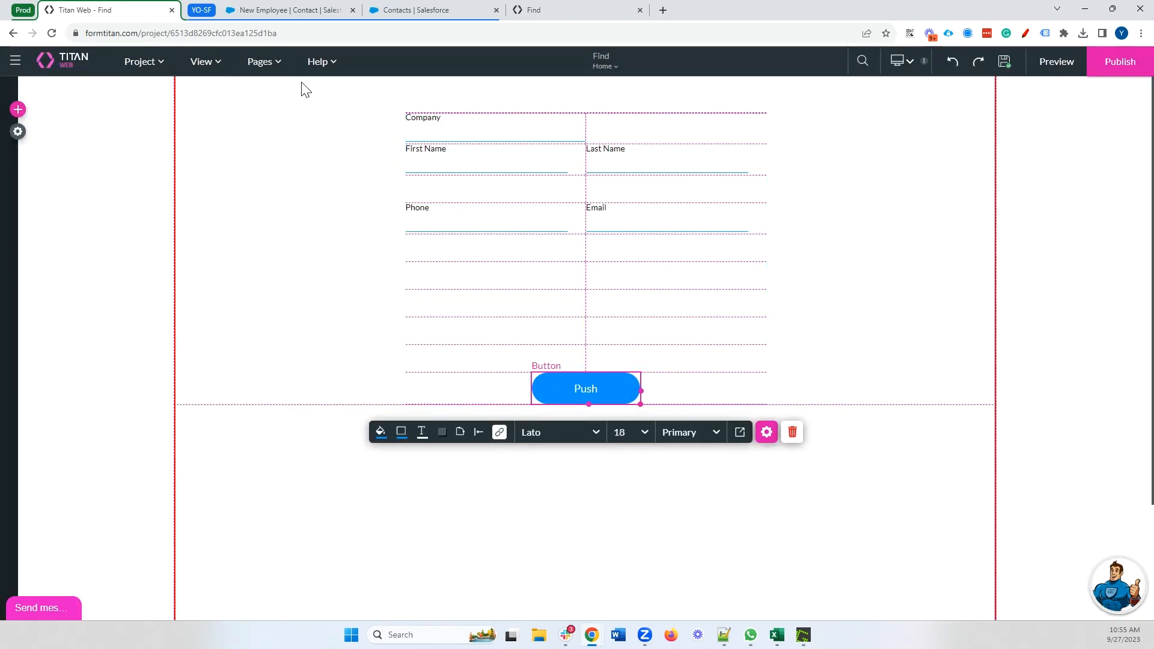
# Step: Reload the form preview and submit it with company newaccount and a new contact's first and last name
pyautogui.click(529, 13)
pyautogui.click(52, 33)
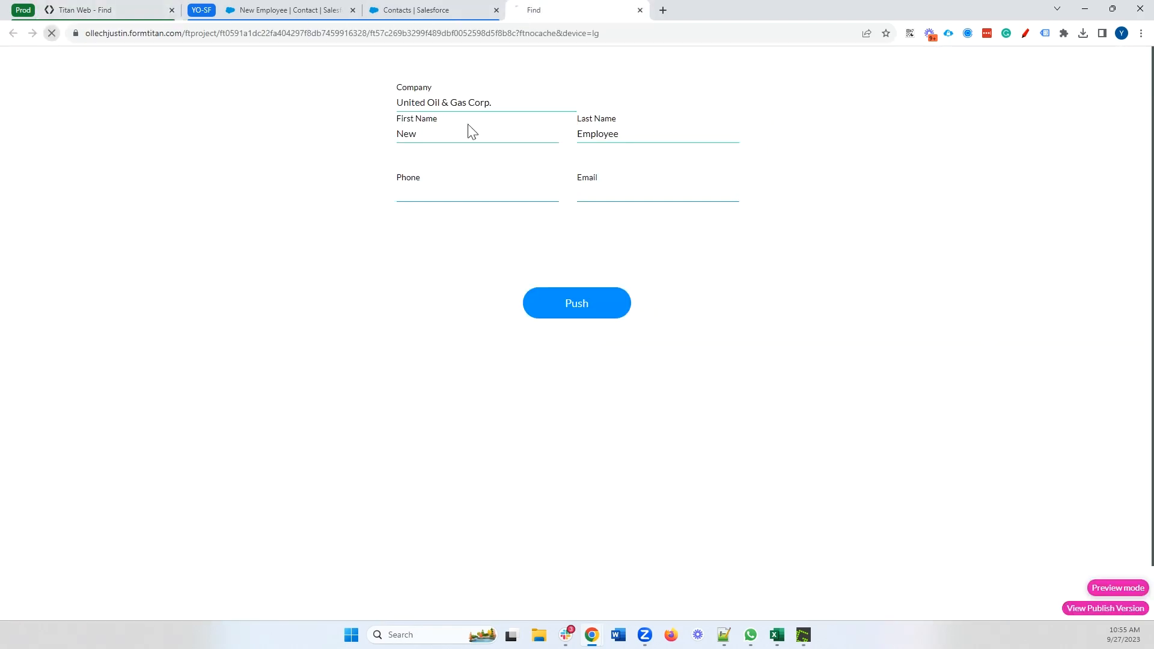
pyautogui.click(487, 107)
pyautogui.write('n')
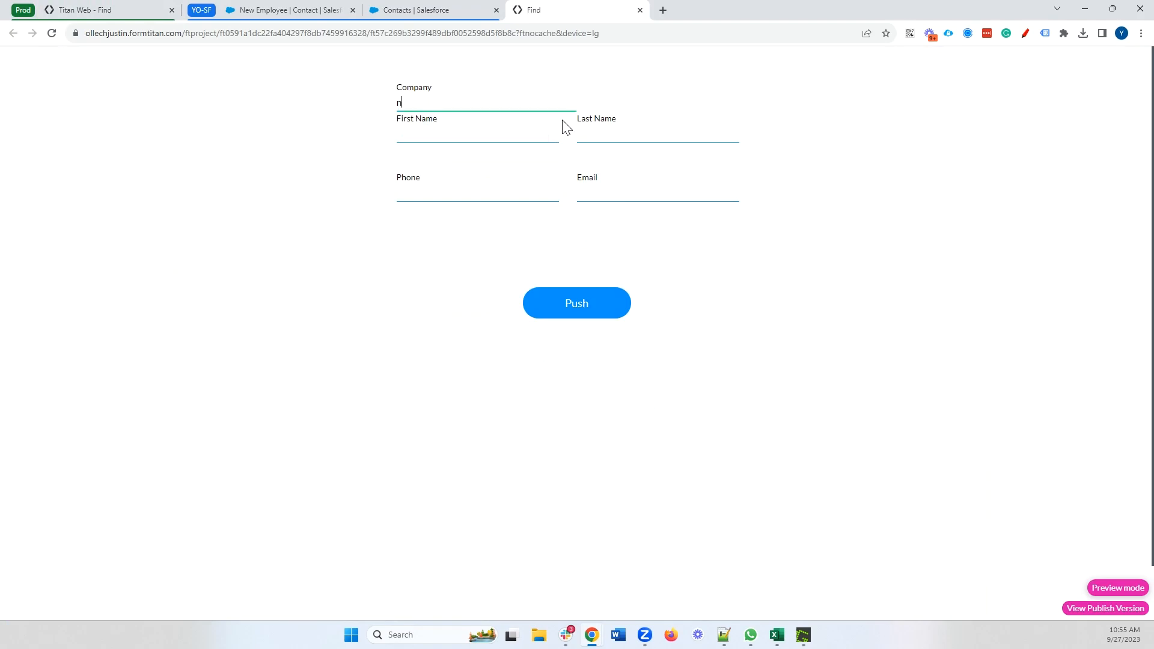
pyautogui.write('ewaccount')
pyautogui.press('Tab')
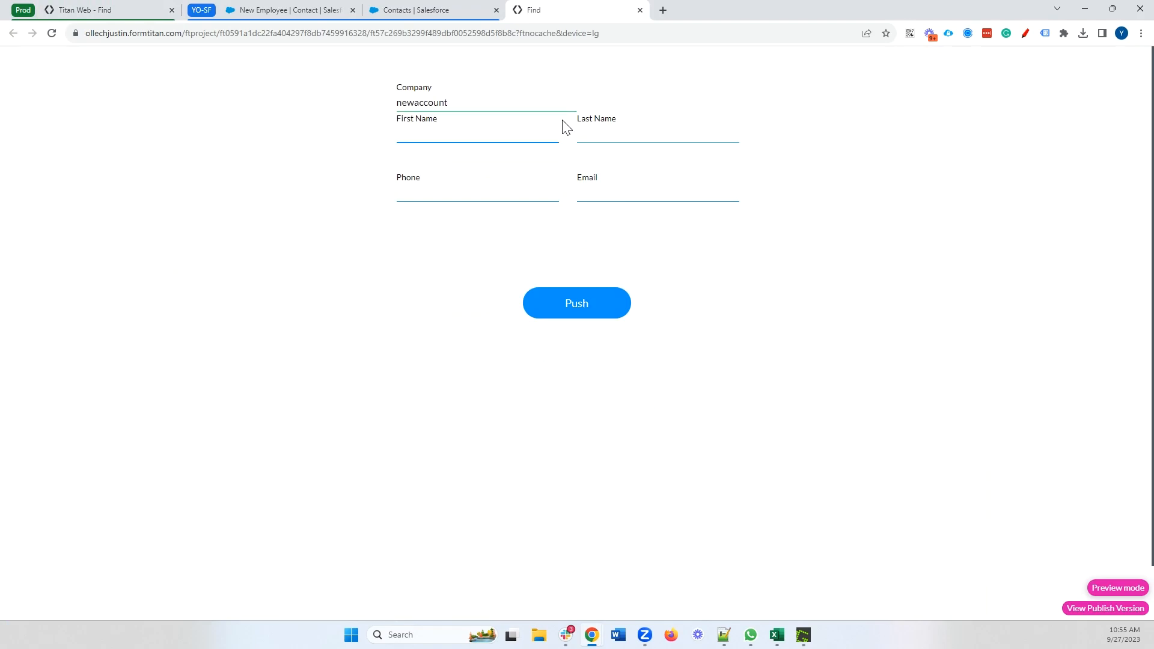
pyautogui.write('Jerry')
pyautogui.press('Tab')
pyautogui.write('Rice')
pyautogui.click(592, 306)
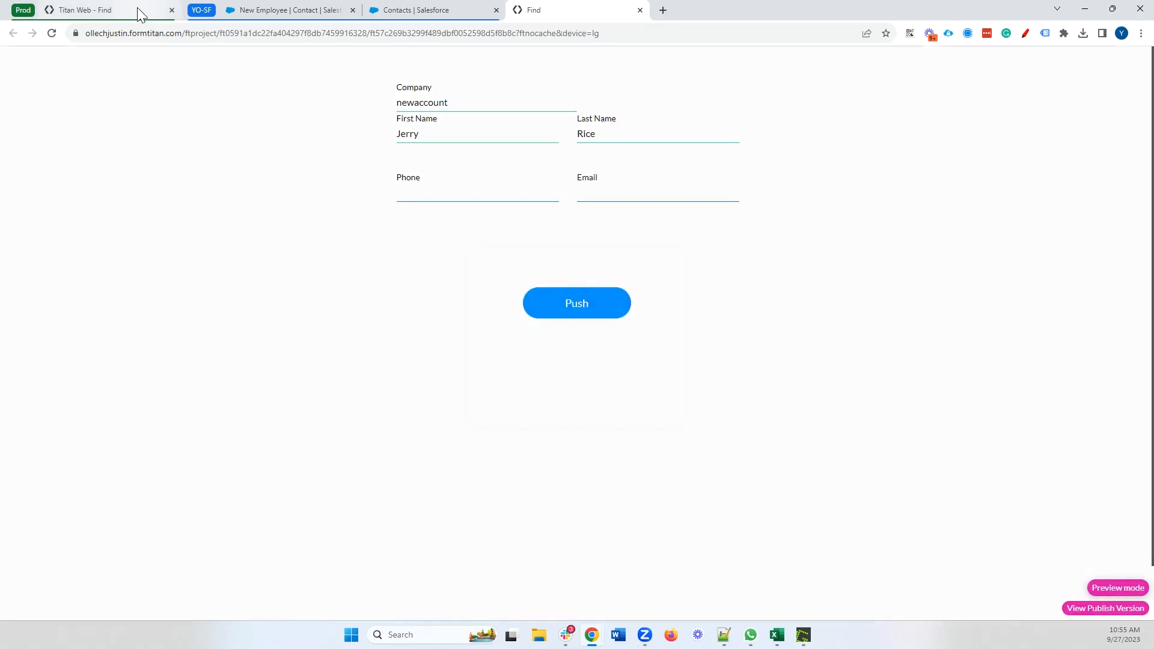
# Step: Open the Titan project's Salesforce integration logs and view the contact record created by the latest push
pyautogui.click(139, 11)
pyautogui.click(16, 132)
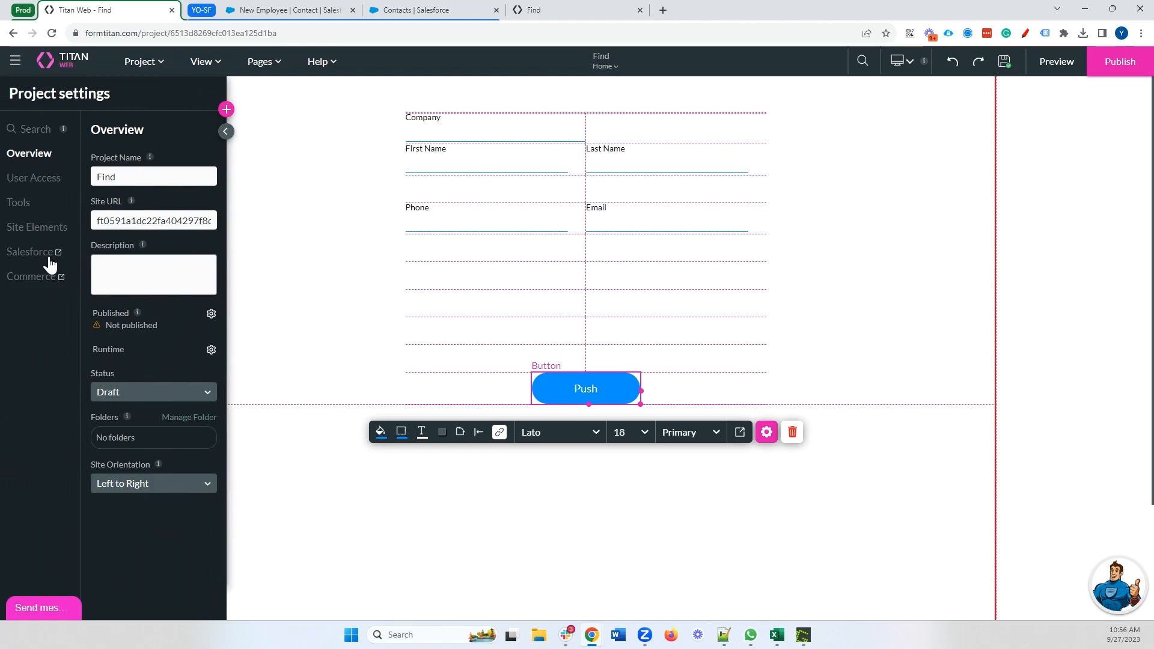
pyautogui.click(49, 256)
pyautogui.click(322, 342)
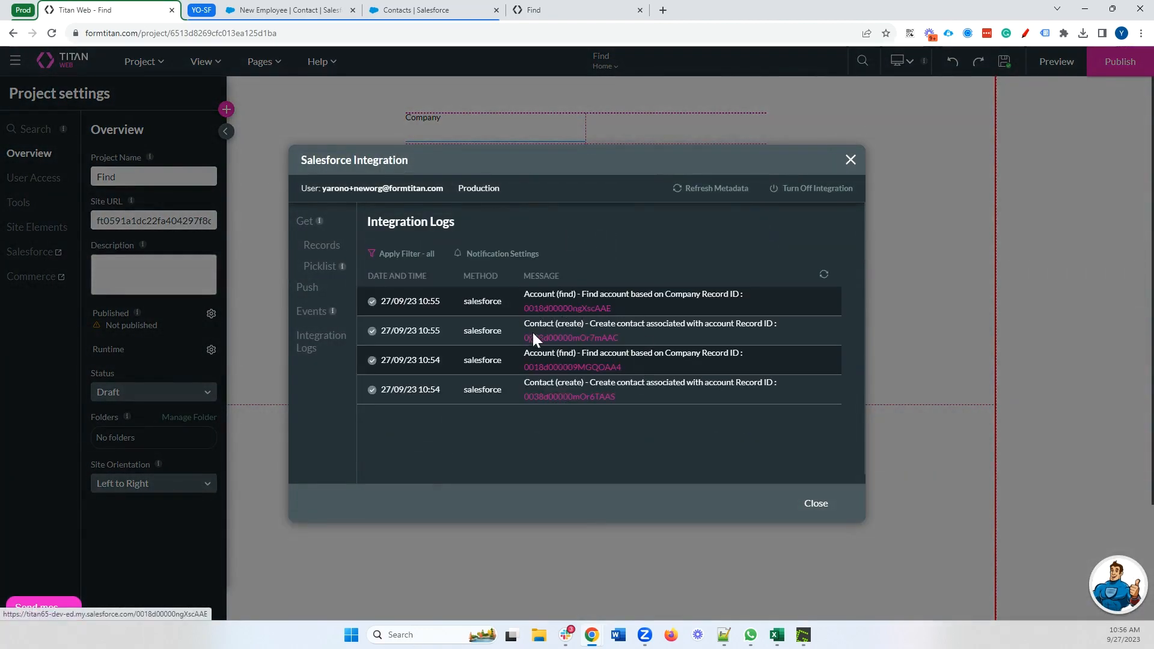
pyautogui.click(579, 339)
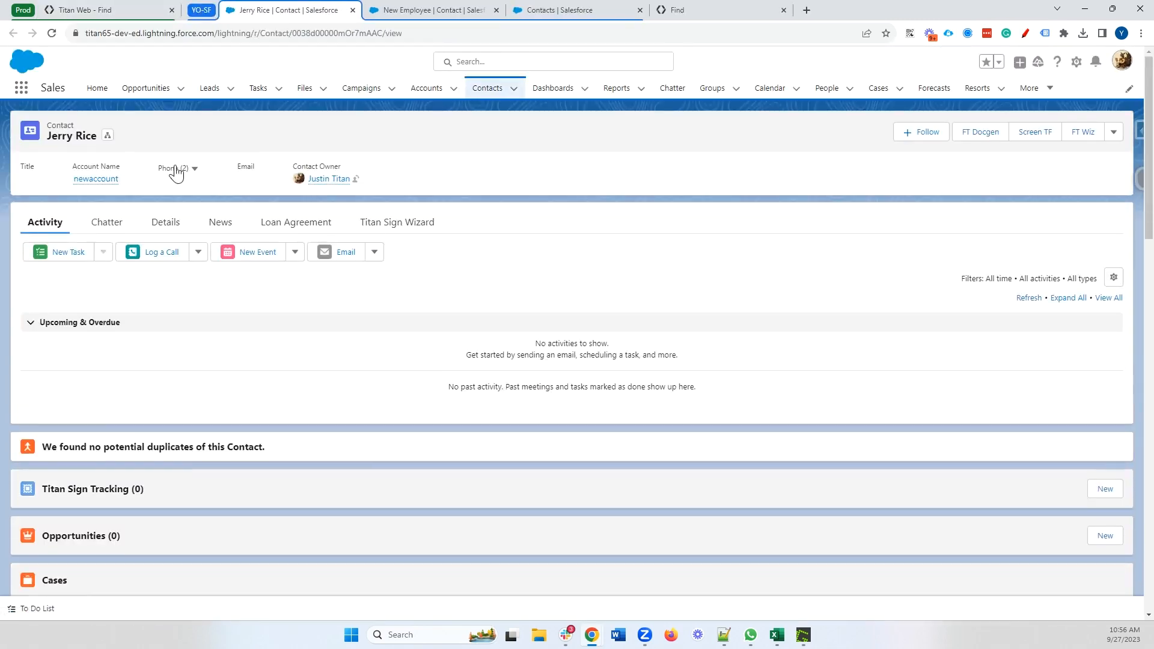
# Step: Inspect the details and related contacts of the contact's newaccount account, and return to the Titan form with the integration logs closed
pyautogui.click(96, 180)
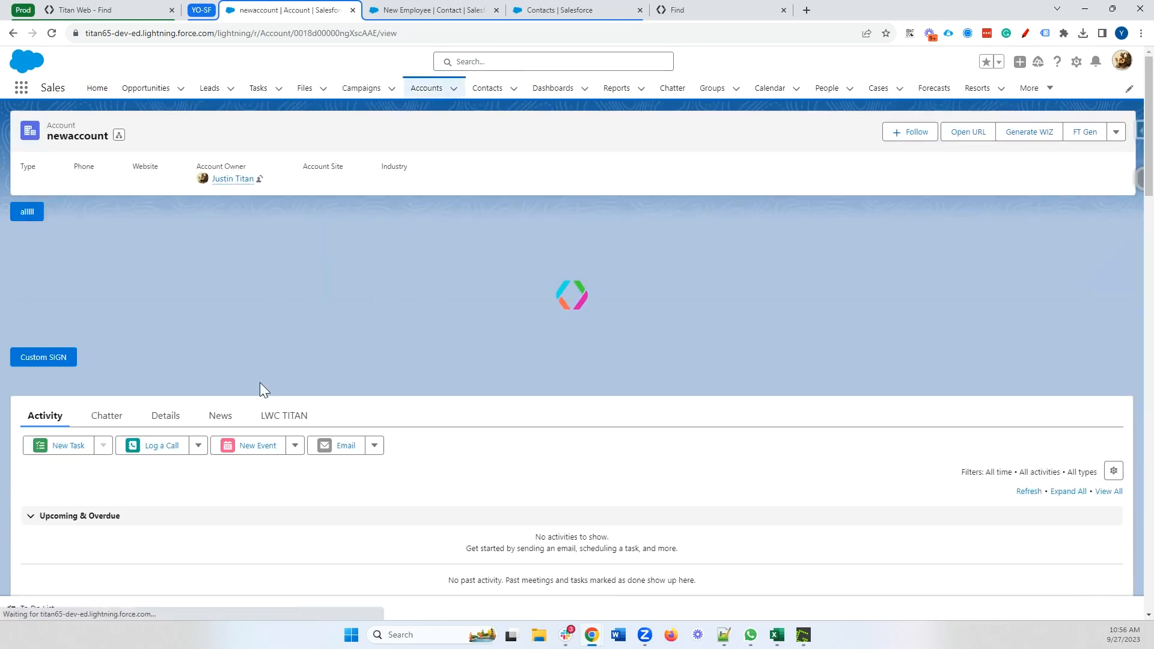
pyautogui.click(167, 416)
pyautogui.scroll(-10, 791, 341)
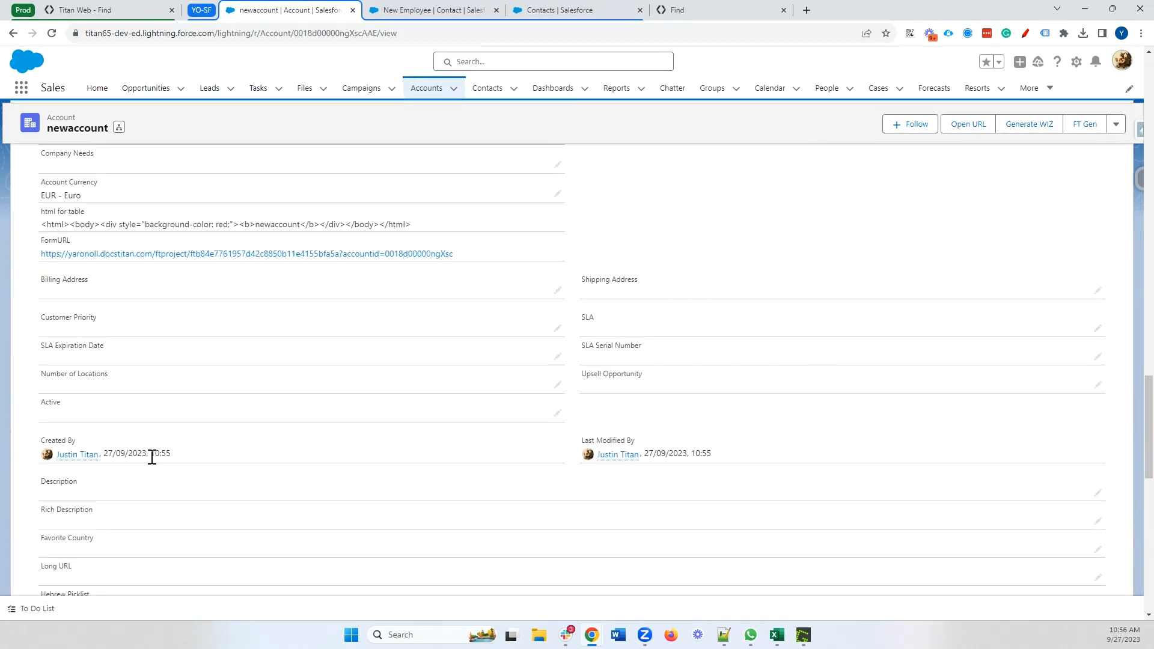
pyautogui.scroll(10, 198, 439)
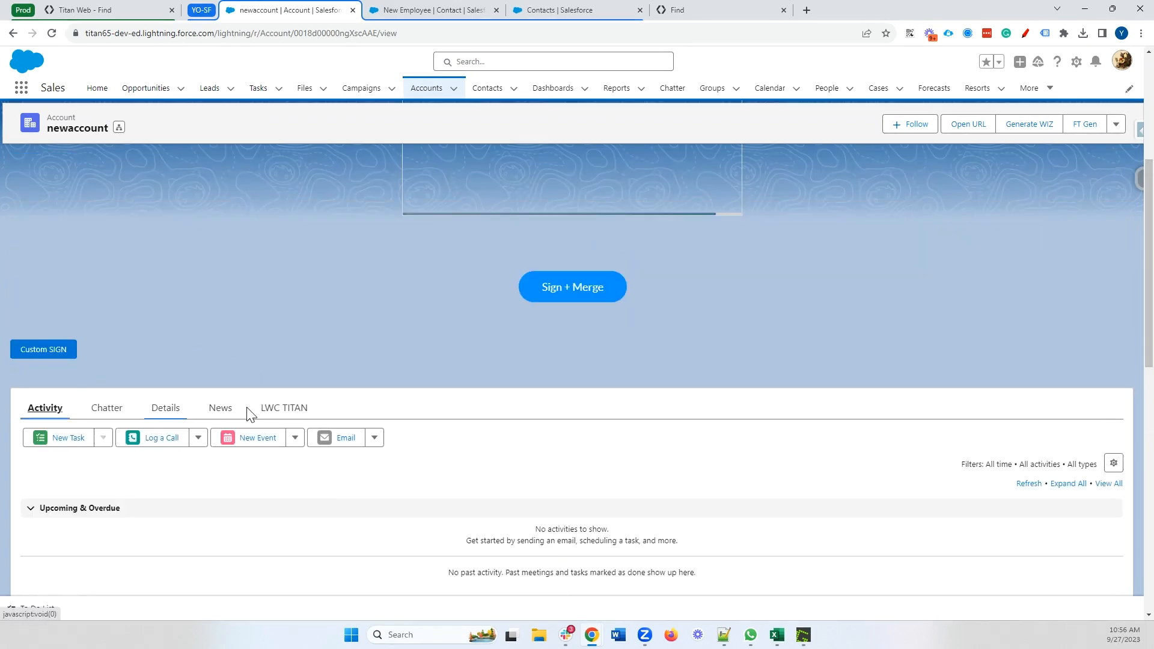
pyautogui.scroll(-8, 343, 413)
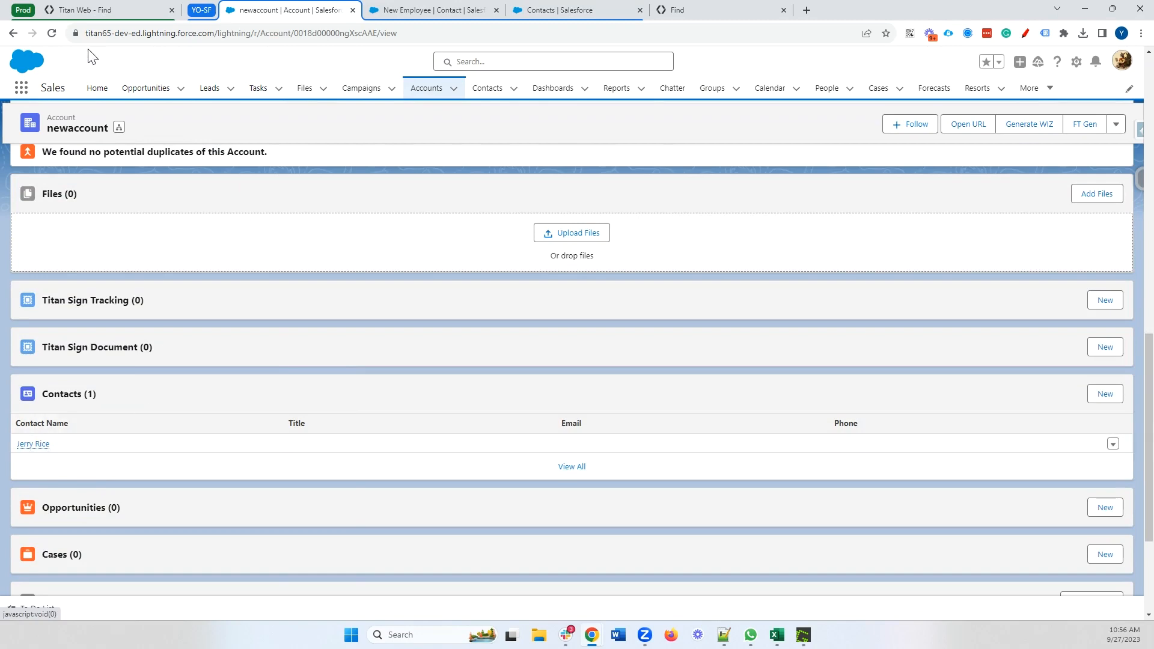
pyautogui.click(92, 11)
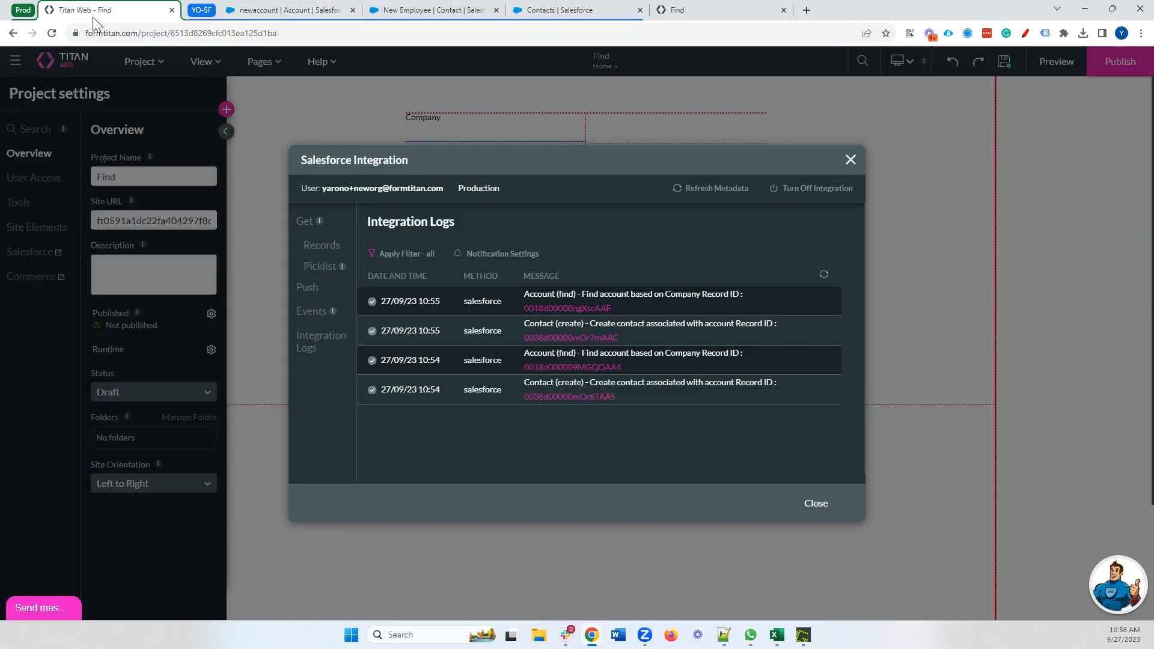
pyautogui.click(851, 160)
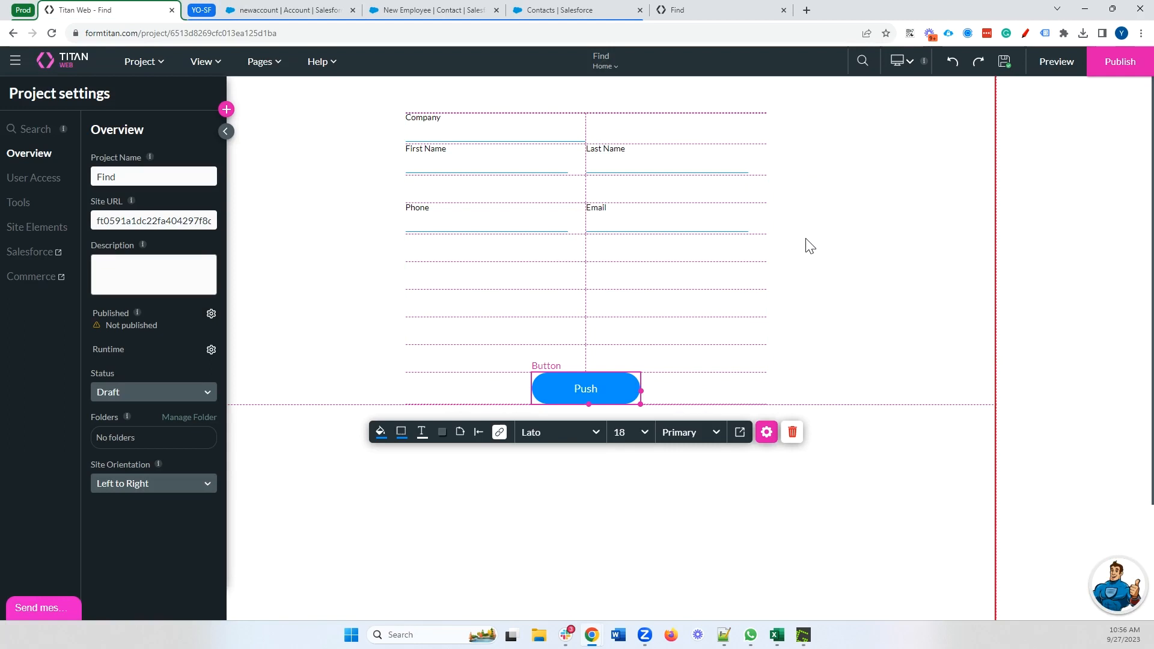